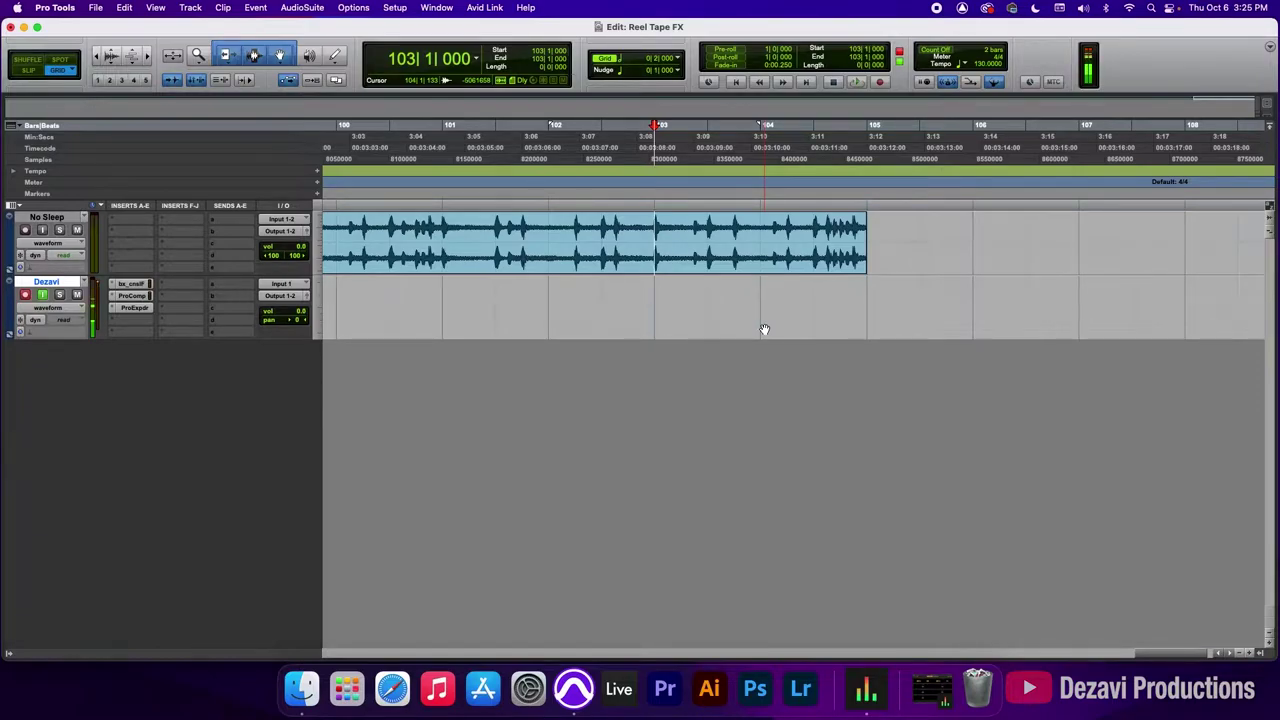
Audition the beat's ending, then select the No Sleep clip from 104|3 to its end at bar 105
{"action": "key", "text": "space"}
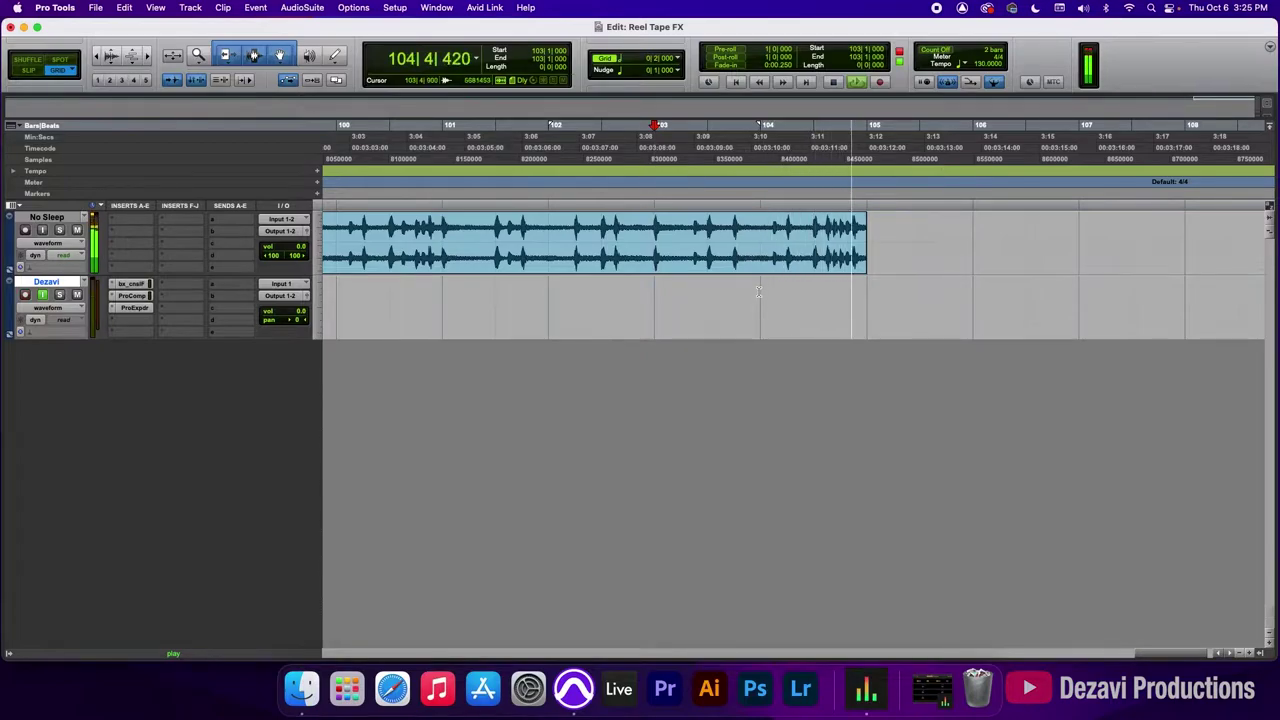
{"action": "key", "text": "space"}
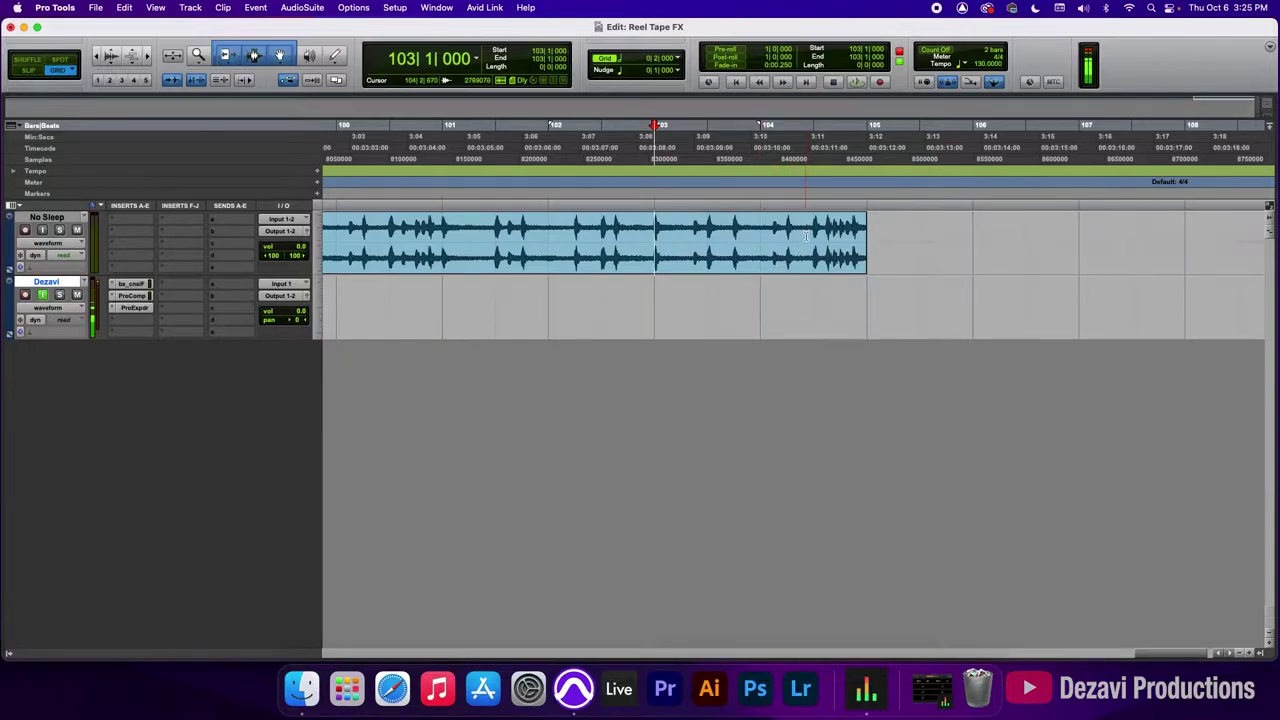
{"action": "left_click_drag", "start_coordinate": [813, 240], "coordinate": [868, 245]}
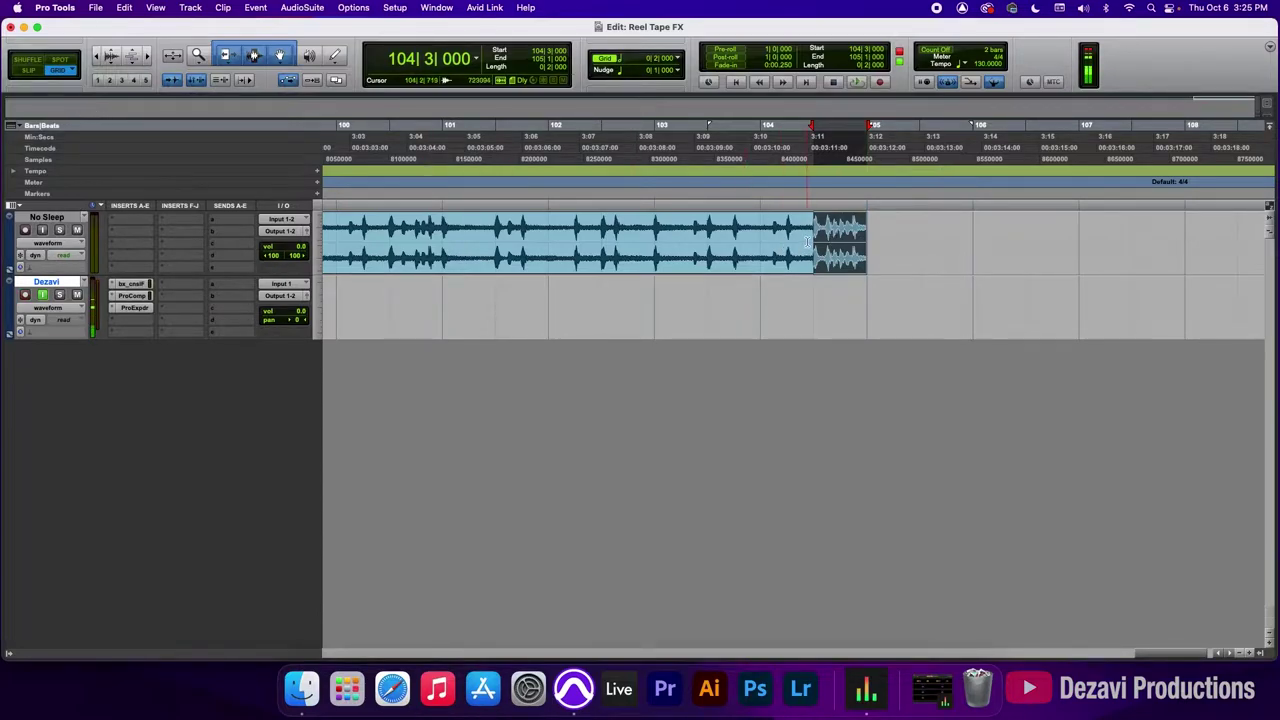
Open the Vari-Fi tape-speed plug-in from the AudioSuite Pitch Shift menu
{"action": "left_click", "coordinate": [303, 8]}
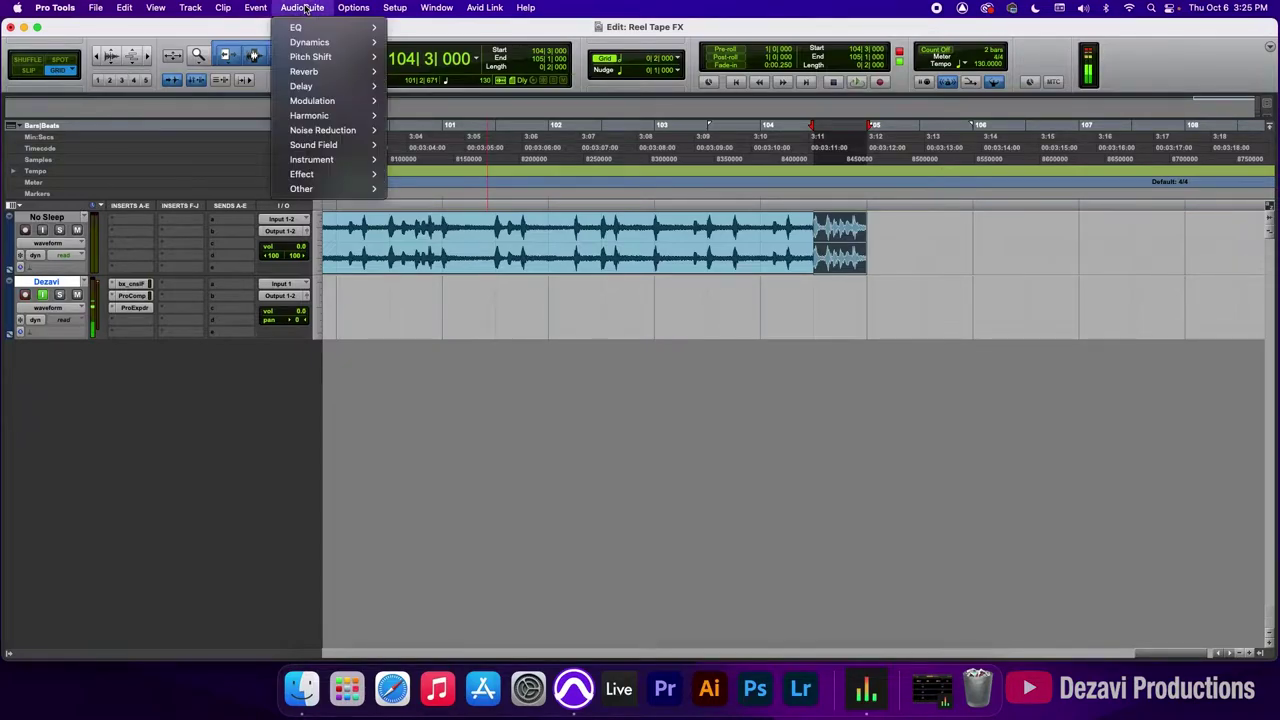
{"action": "mouse_move", "coordinate": [318, 60]}
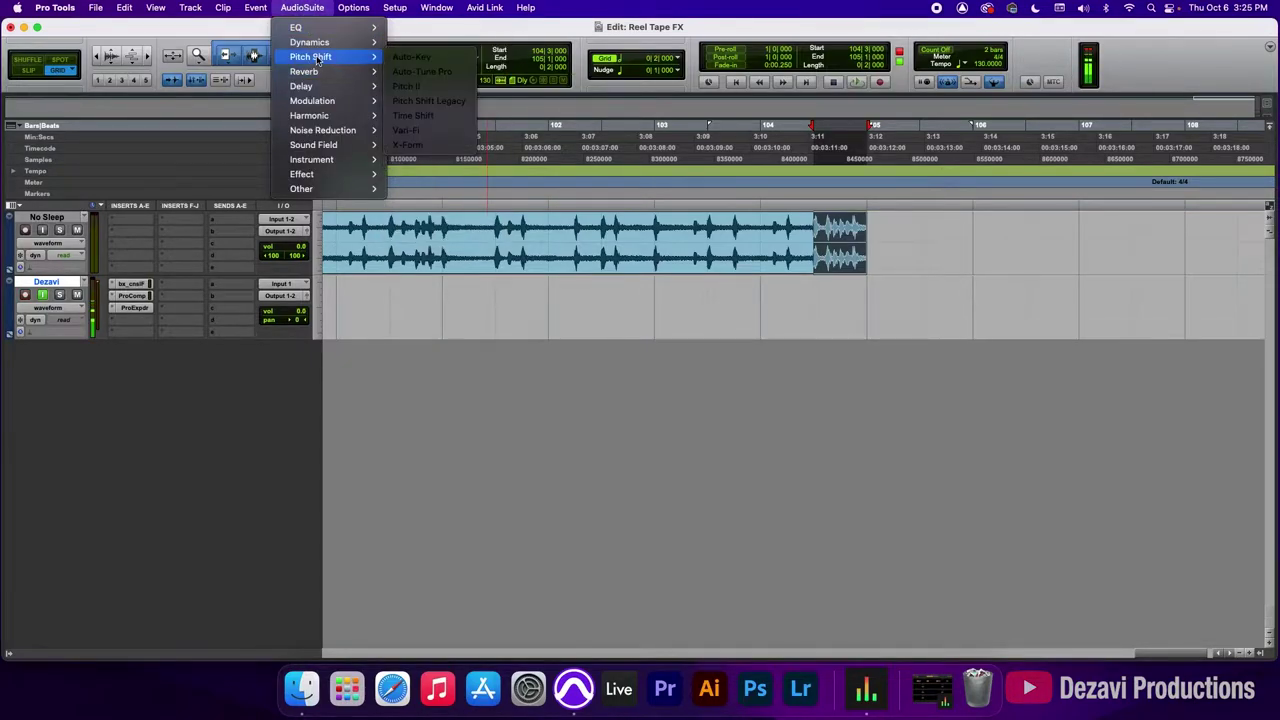
{"action": "left_click", "coordinate": [434, 130]}
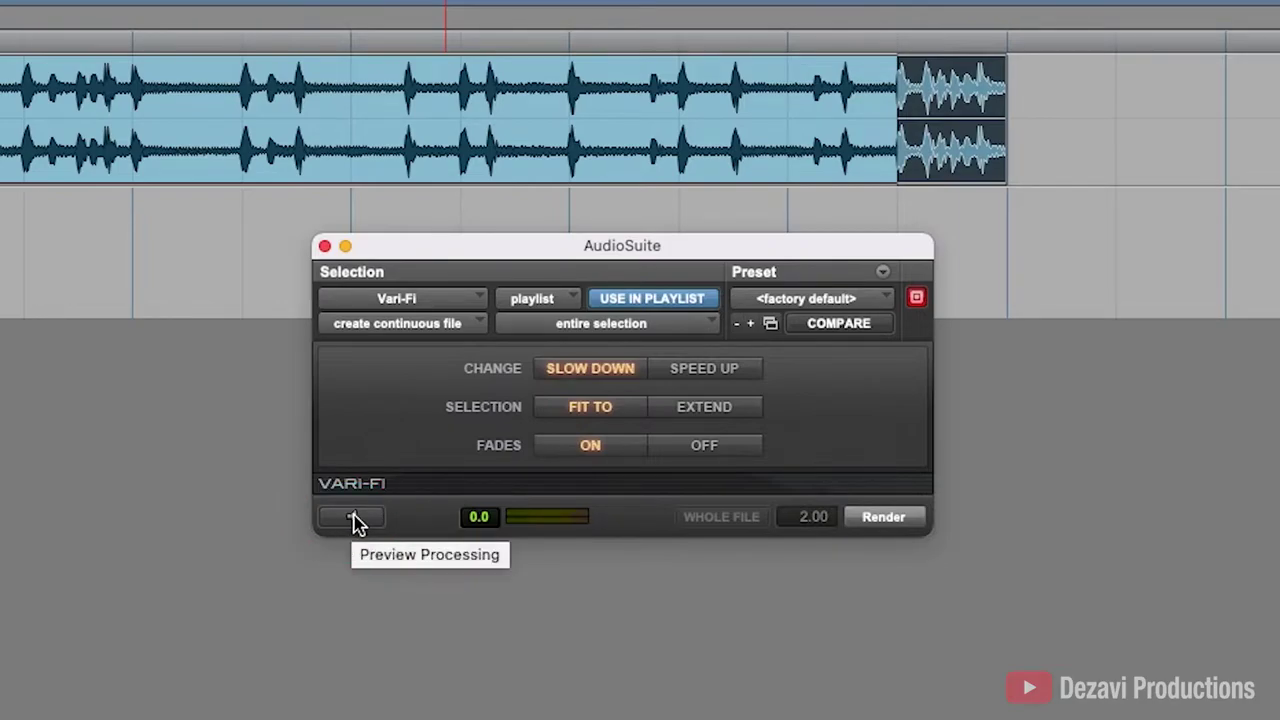
Preview the slowdown and switch the Vari-Fi selection mode from Fit To to Extend
{"action": "left_click", "coordinate": [352, 517]}
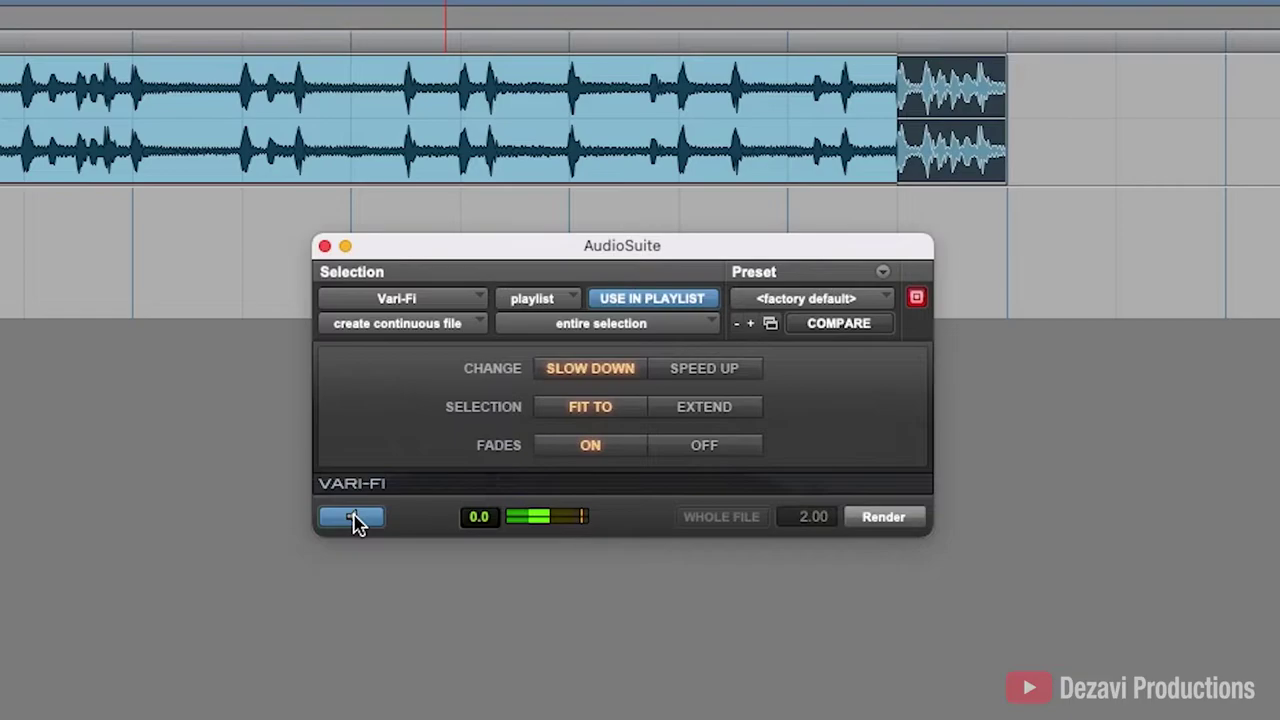
{"action": "left_click", "coordinate": [352, 517]}
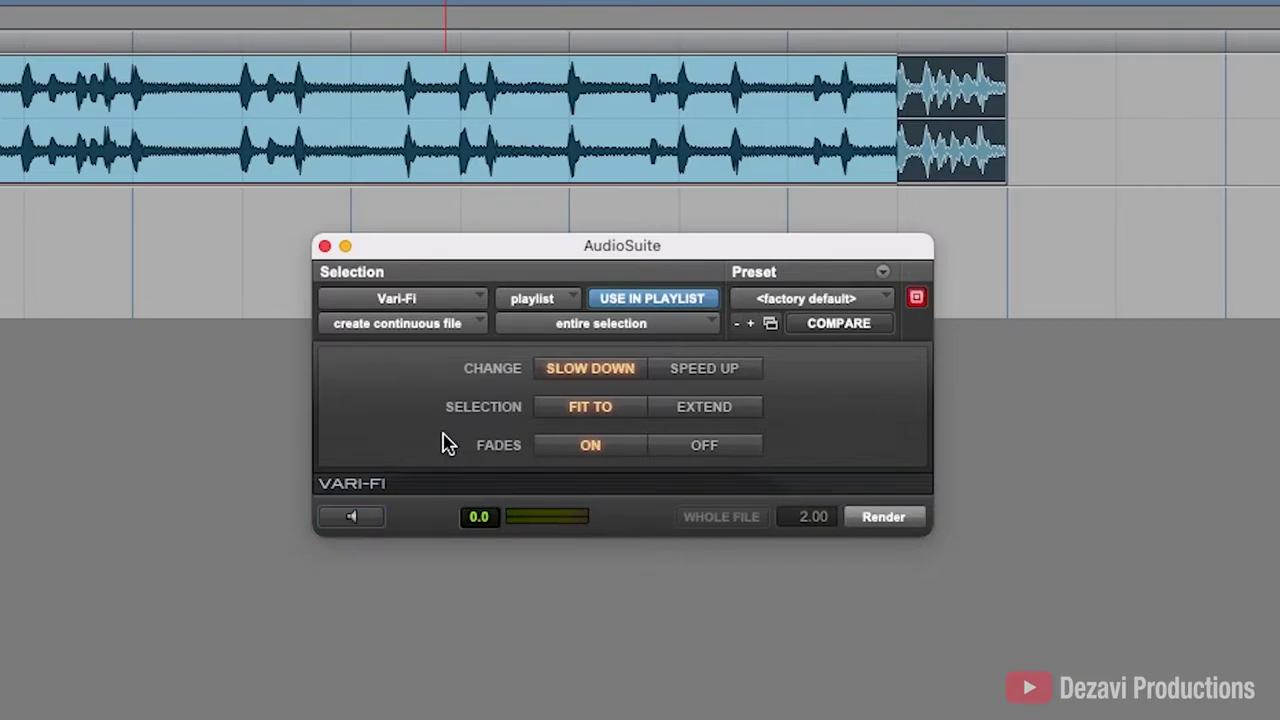
{"action": "left_click", "coordinate": [722, 407]}
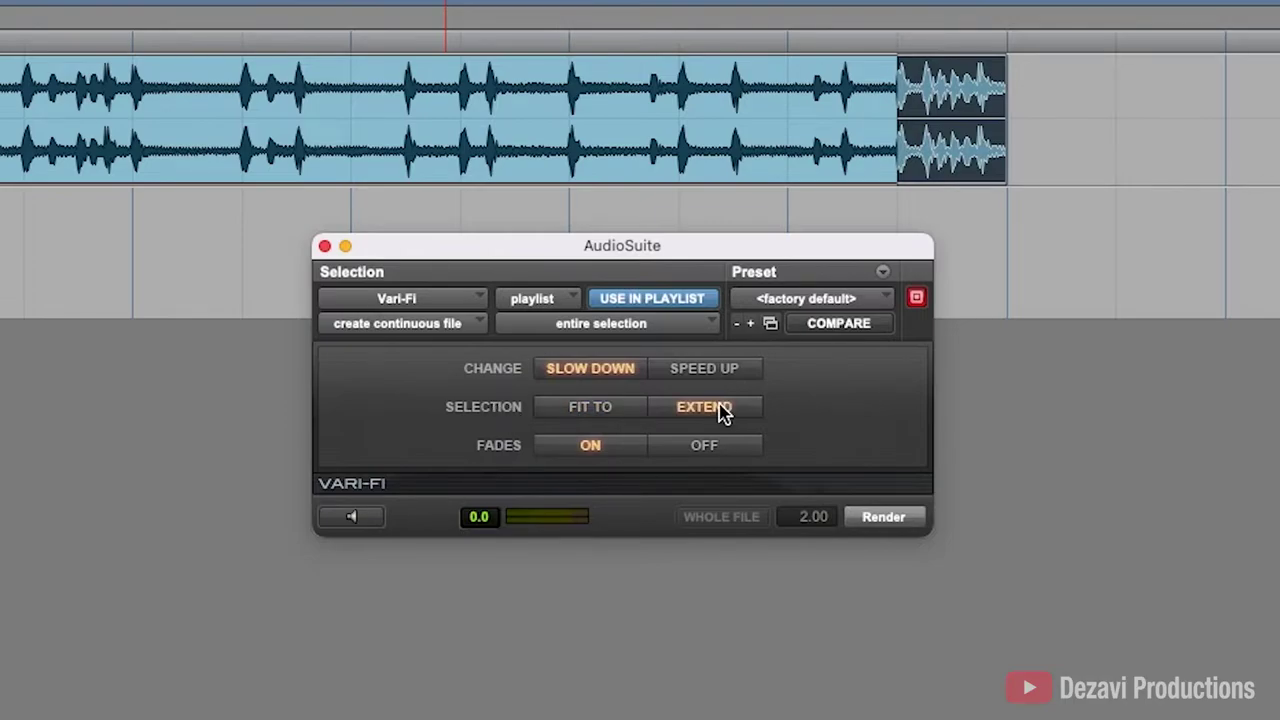
{"action": "left_click", "coordinate": [345, 518]}
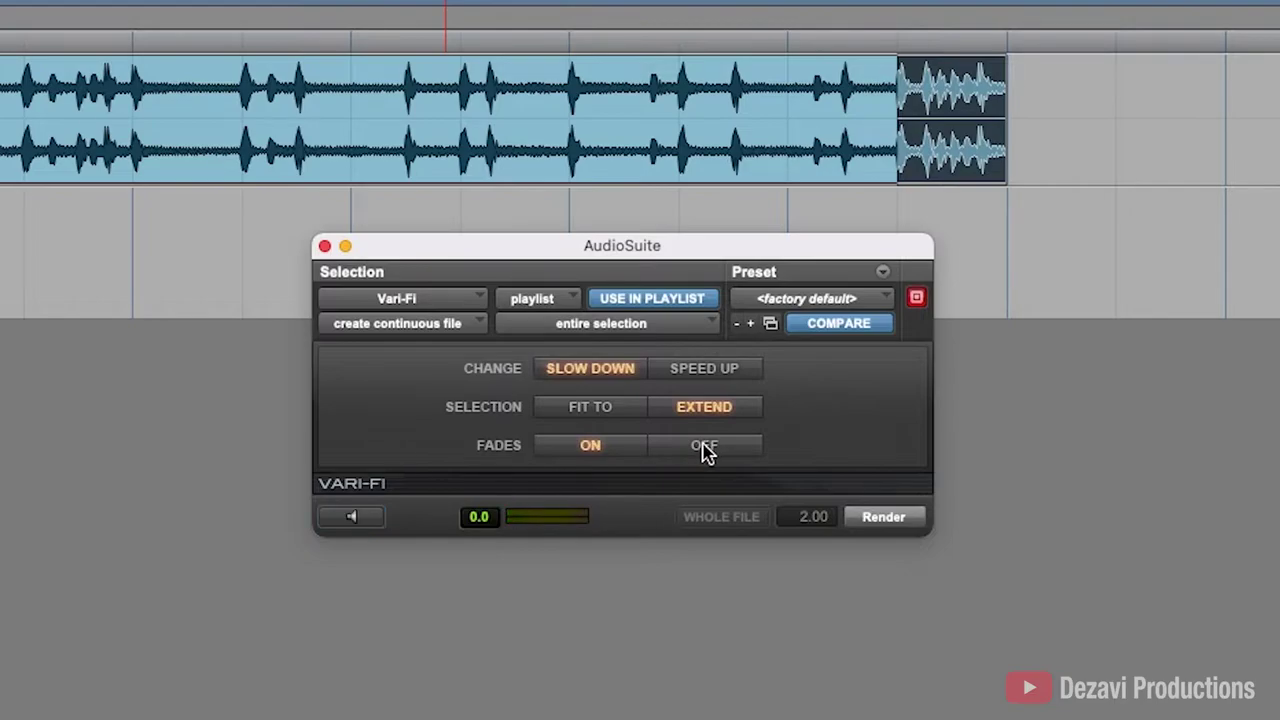
Audition the extended slowdown with fades off, then turn Vari-Fi fades back on
{"action": "left_click", "coordinate": [705, 448]}
{"action": "left_click", "coordinate": [366, 518]}
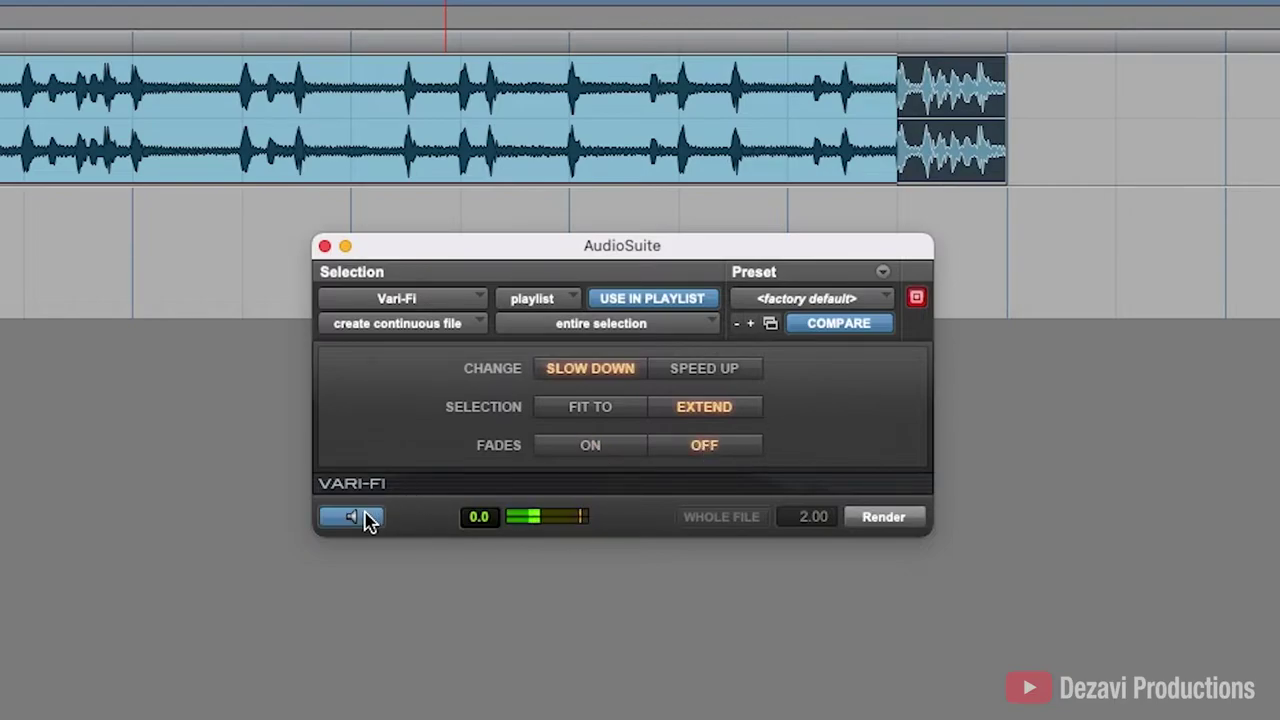
{"action": "left_click", "coordinate": [605, 448]}
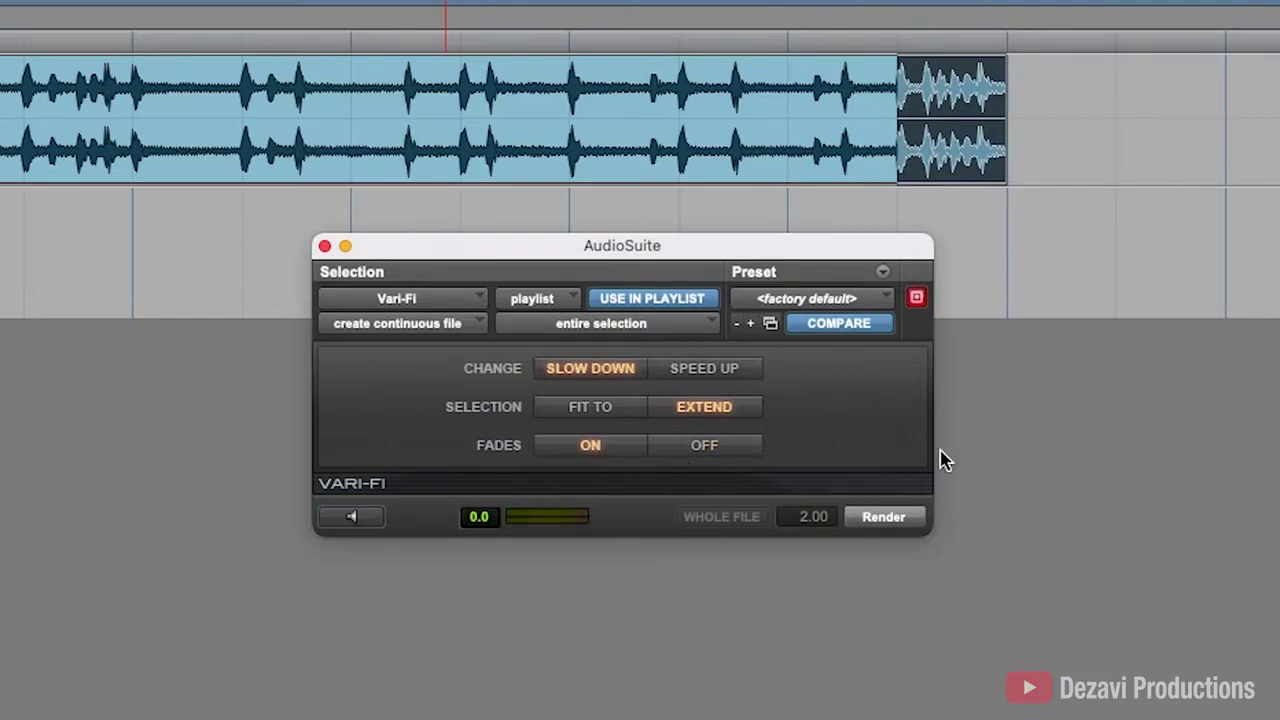
Render the slowdown into clip No Sleep-VariFi_02 and play it back from the new clip
{"action": "left_click", "coordinate": [899, 519]}
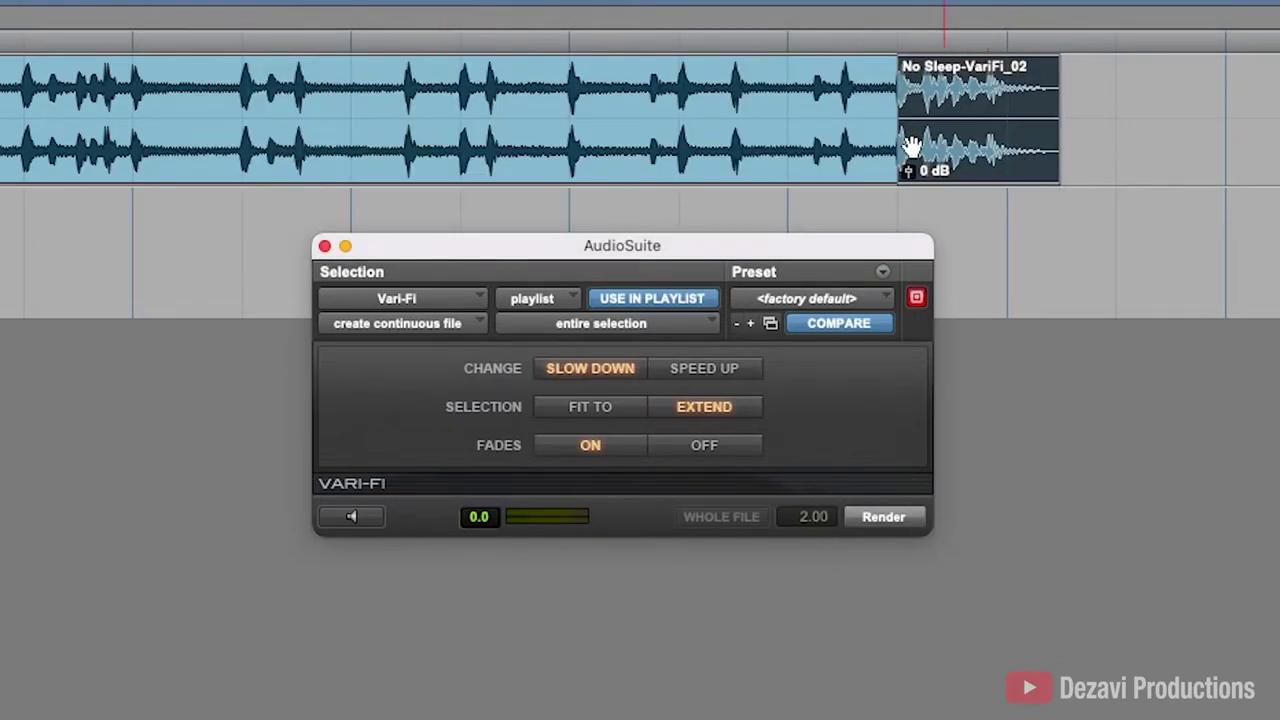
{"action": "left_click", "coordinate": [1017, 112]}
{"action": "left_click", "coordinate": [1010, 93]}
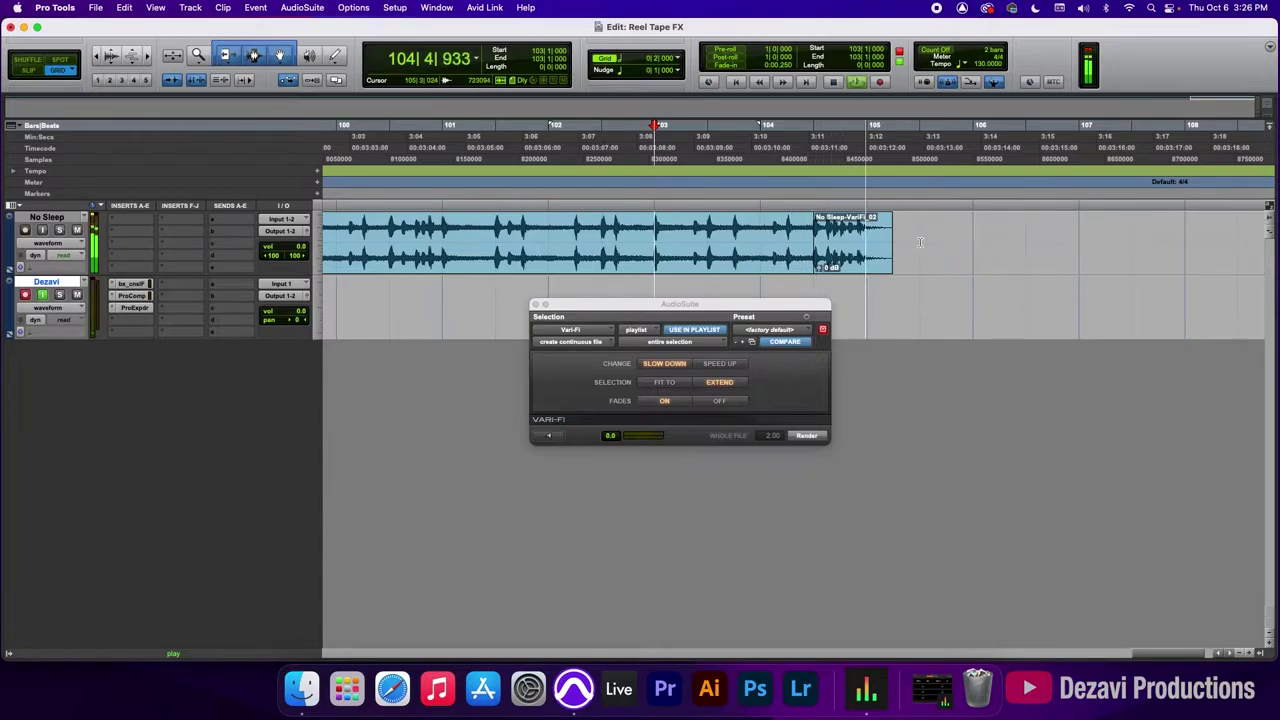
{"action": "key", "text": "space"}
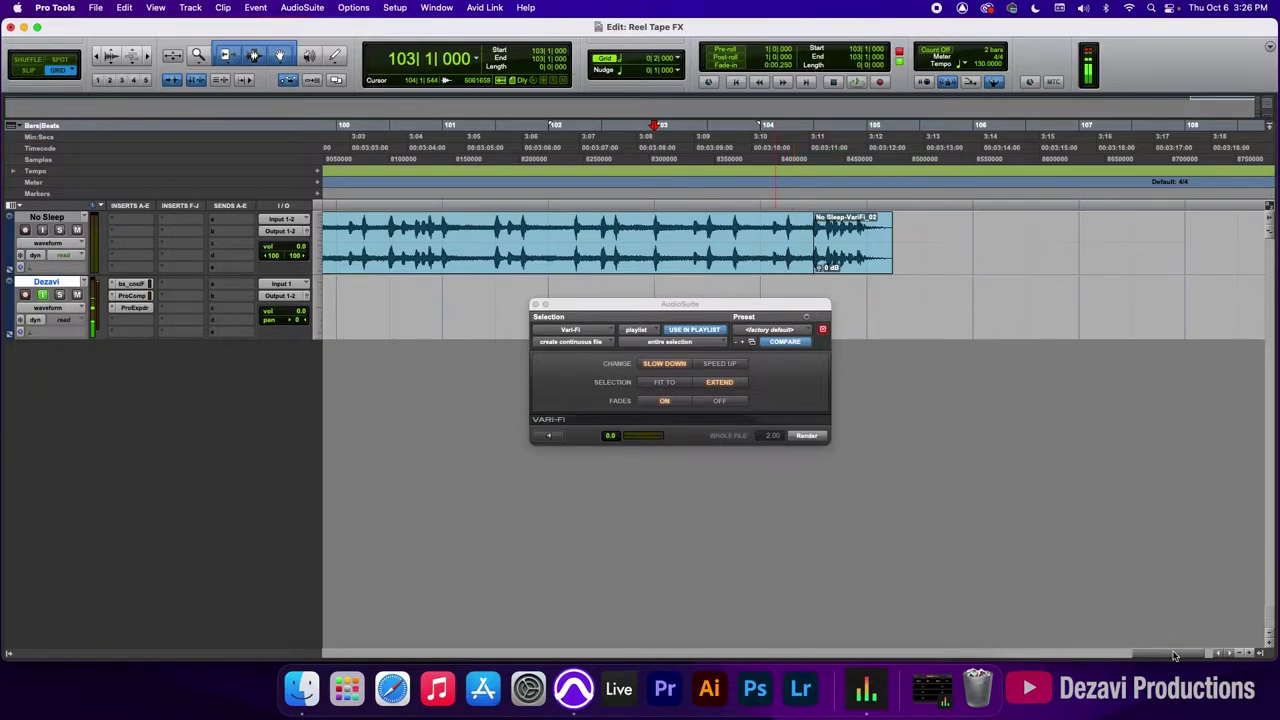
Select 1|1|000 to 1|3|000 and preview a Vari-Fi Speed Up fitted to that selection
{"action": "left_click_drag", "start_coordinate": [1161, 604], "coordinate": [313, 607]}
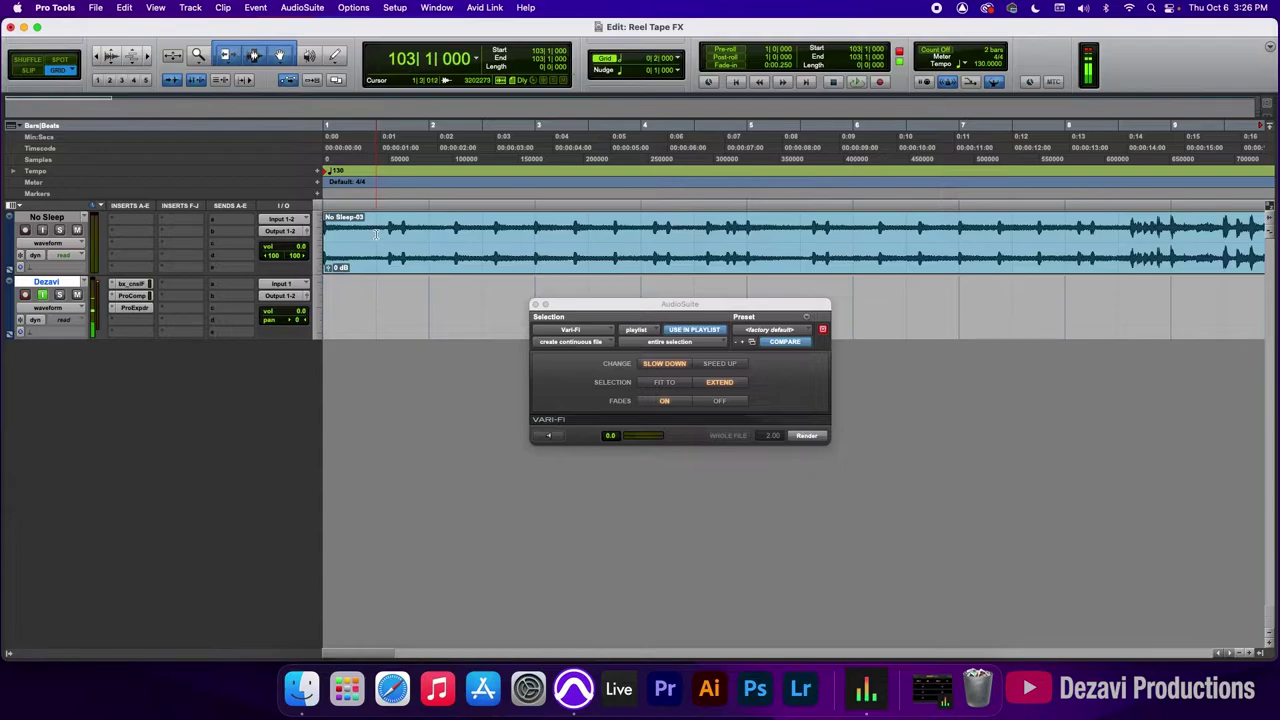
{"action": "left_click_drag", "start_coordinate": [376, 232], "coordinate": [310, 238]}
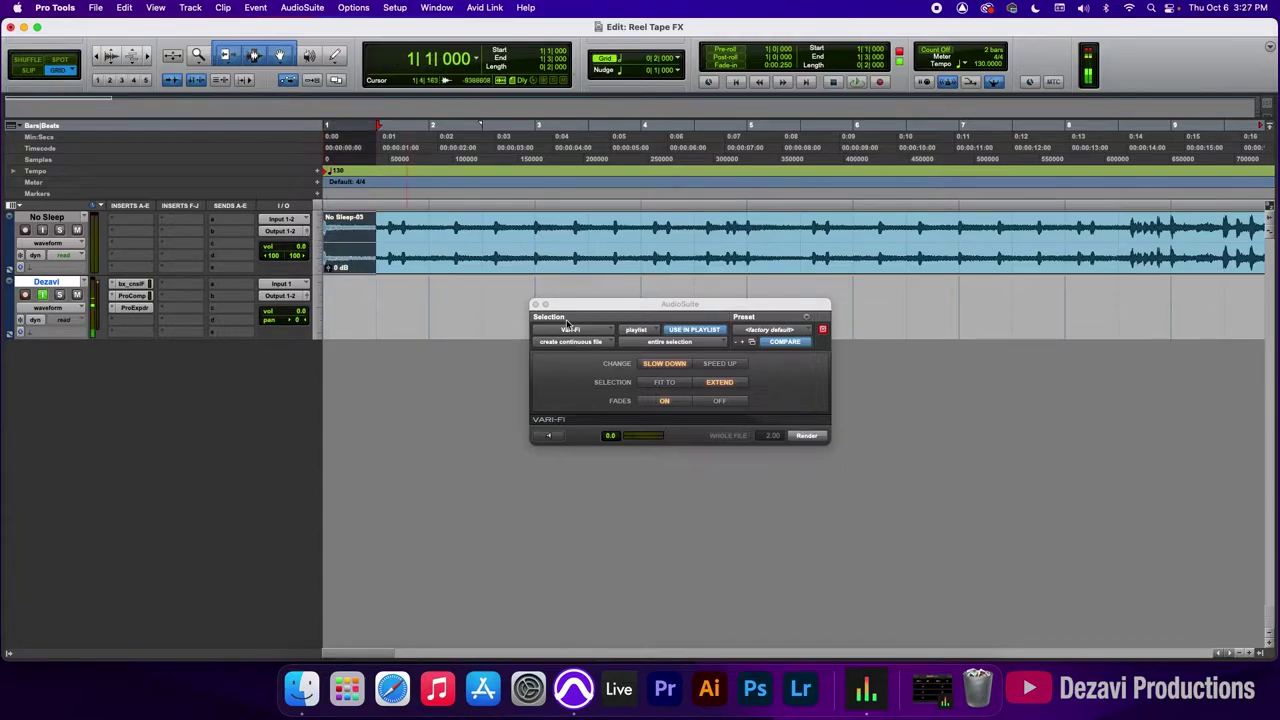
{"action": "left_click", "coordinate": [719, 366]}
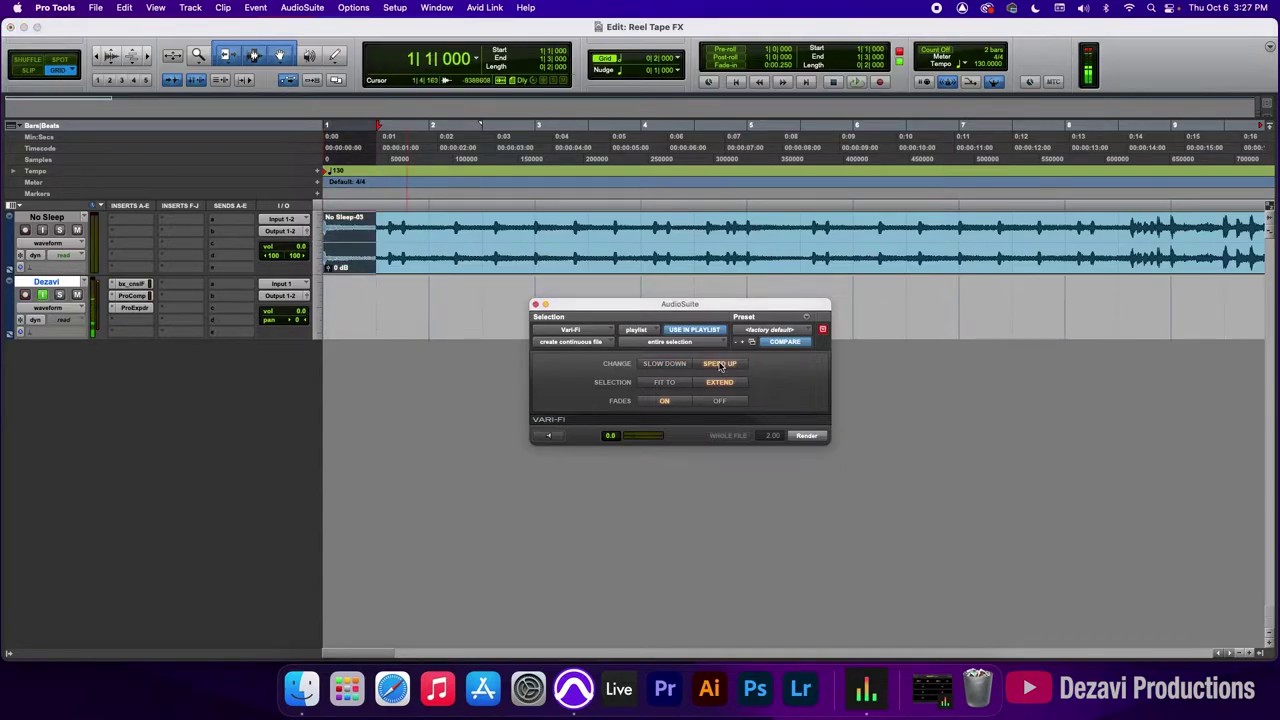
{"action": "left_click", "coordinate": [672, 384]}
{"action": "left_click", "coordinate": [550, 436]}
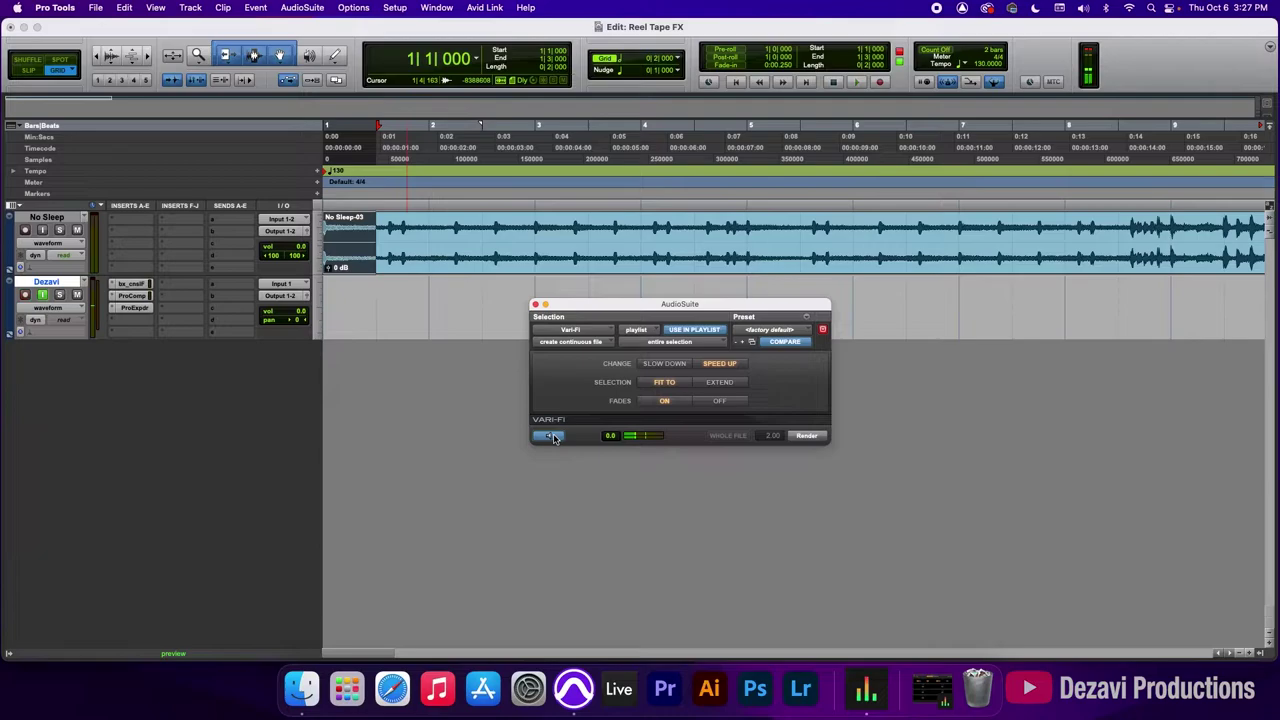
{"action": "key", "text": "space"}
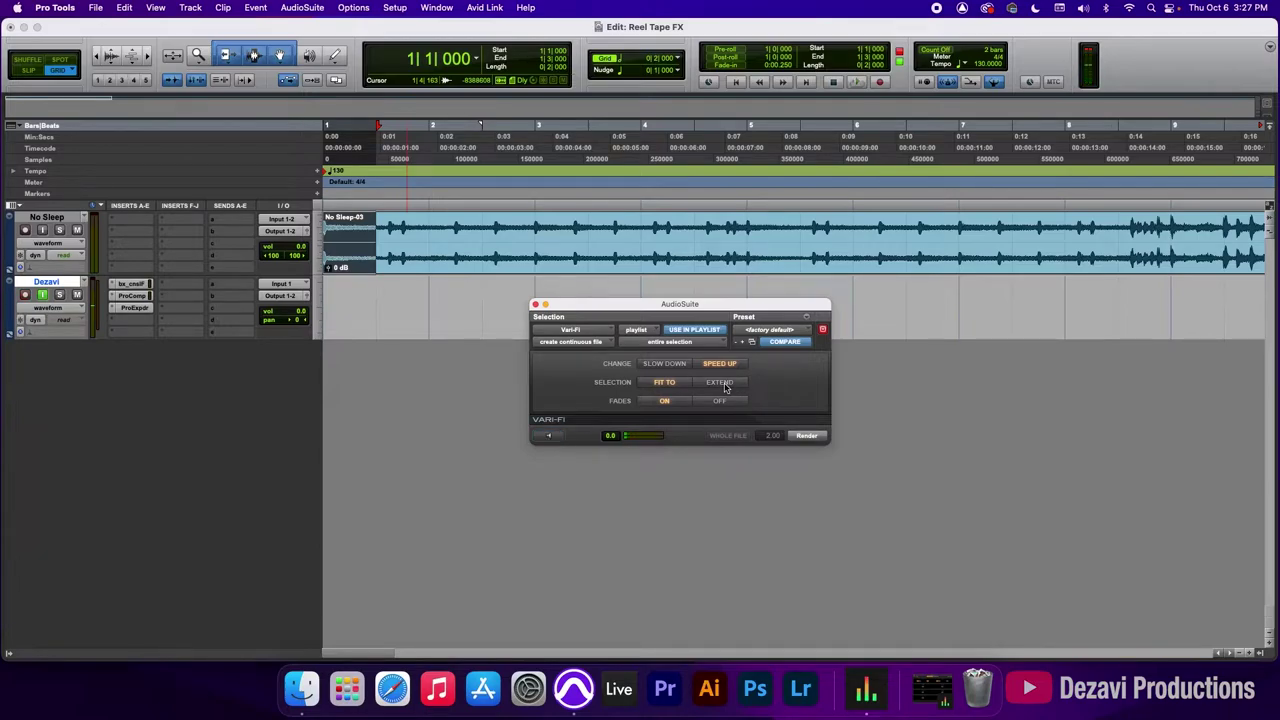
Switch the speed-up to Extend, render it as No Sleep-VariFi_03, and play from the session start
{"action": "left_click", "coordinate": [722, 384]}
{"action": "left_click", "coordinate": [552, 436]}
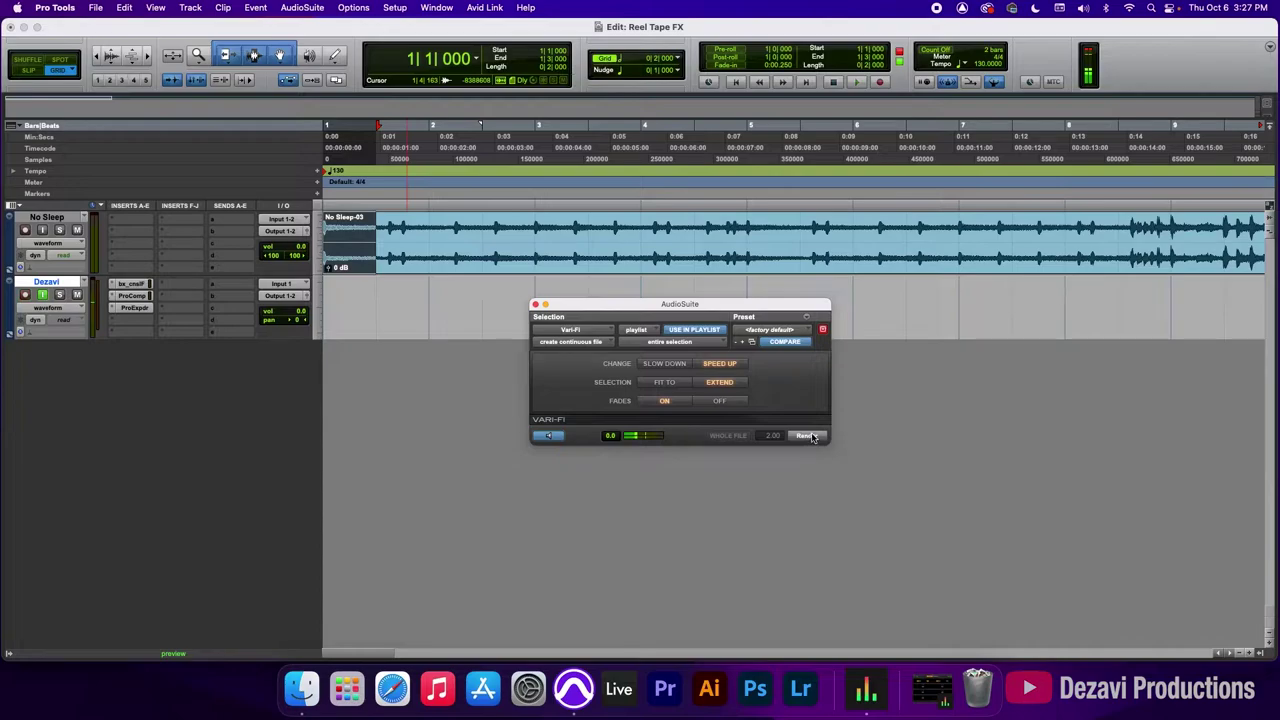
{"action": "key", "text": "space"}
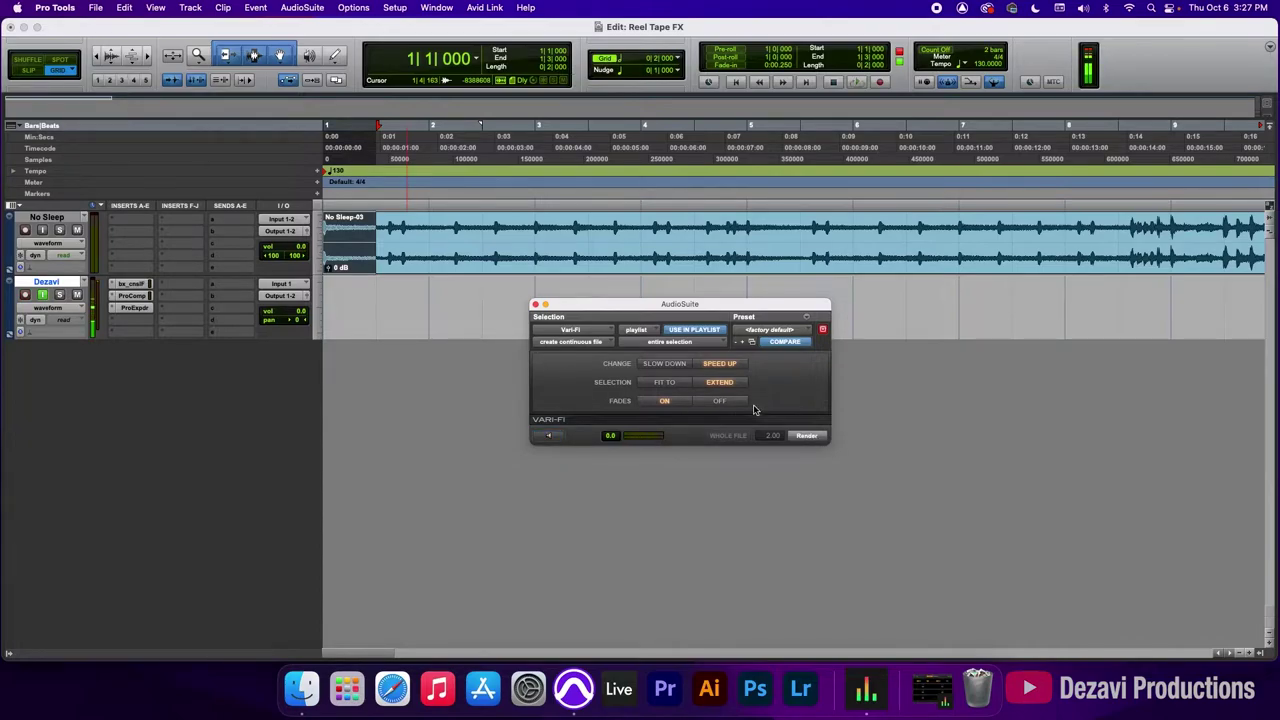
{"action": "left_click", "coordinate": [807, 437]}
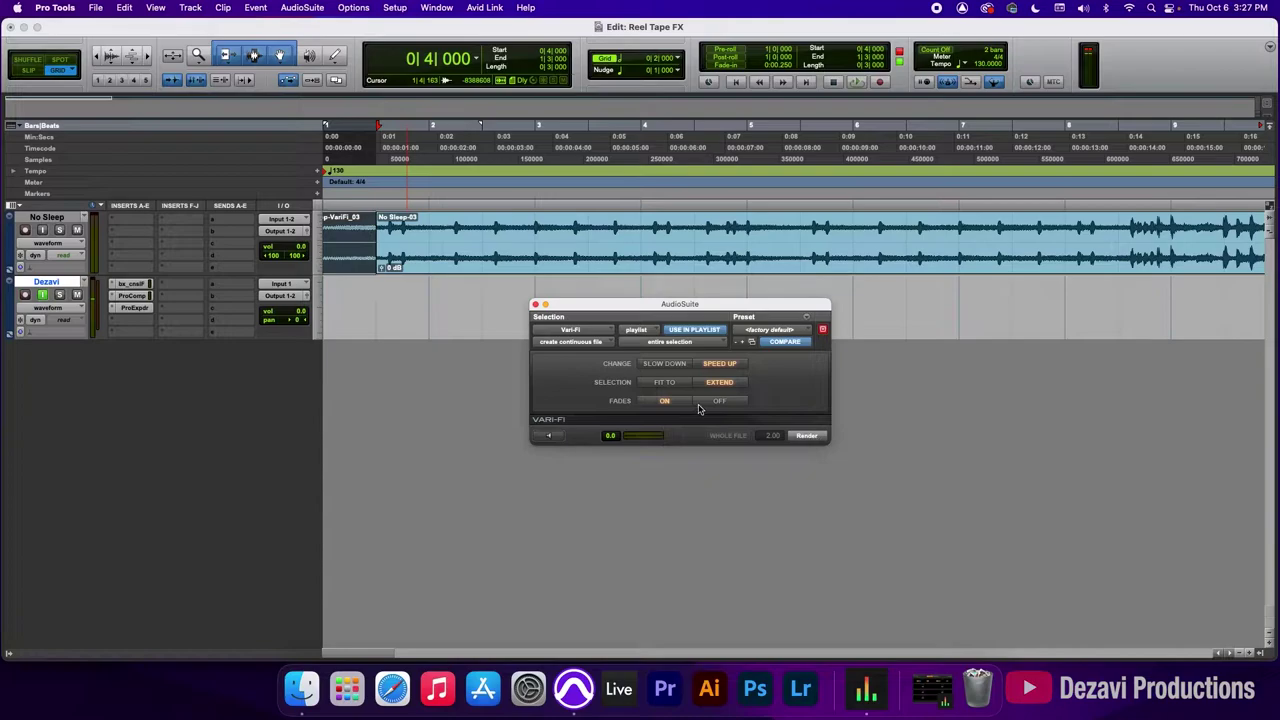
{"action": "key", "text": "Return"}
{"action": "key", "text": "space"}
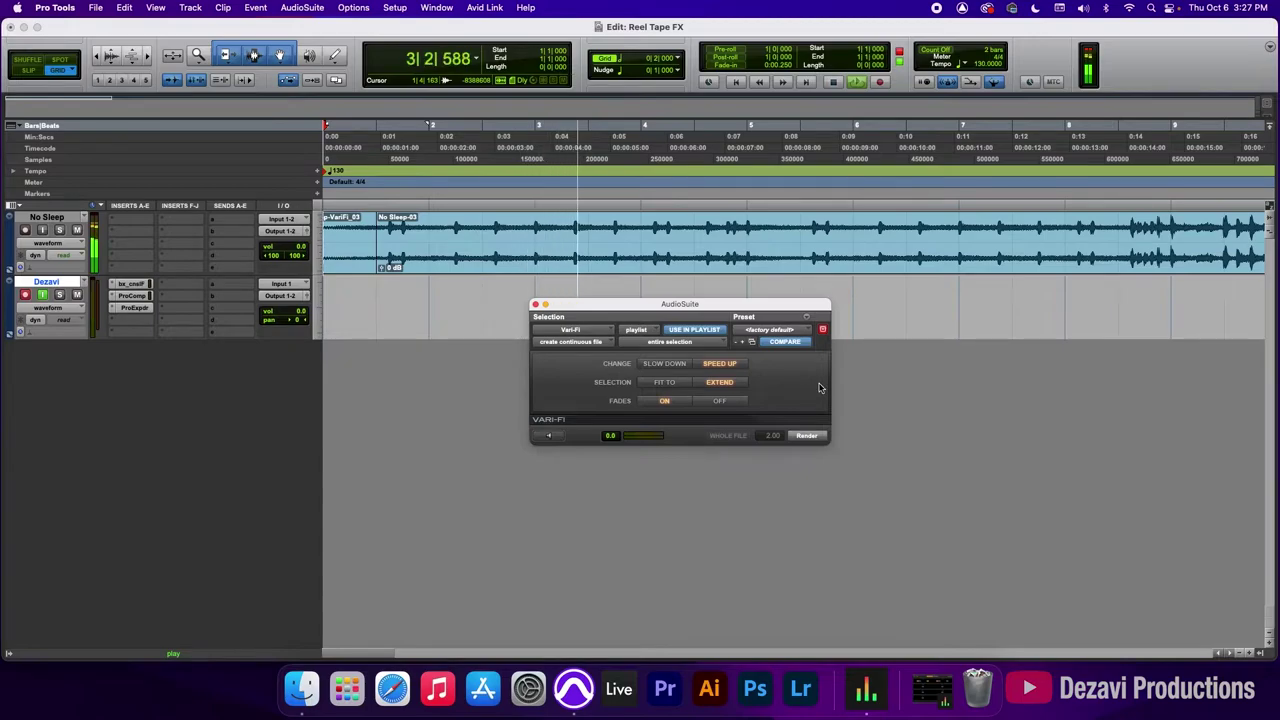
{"action": "key", "text": "space"}
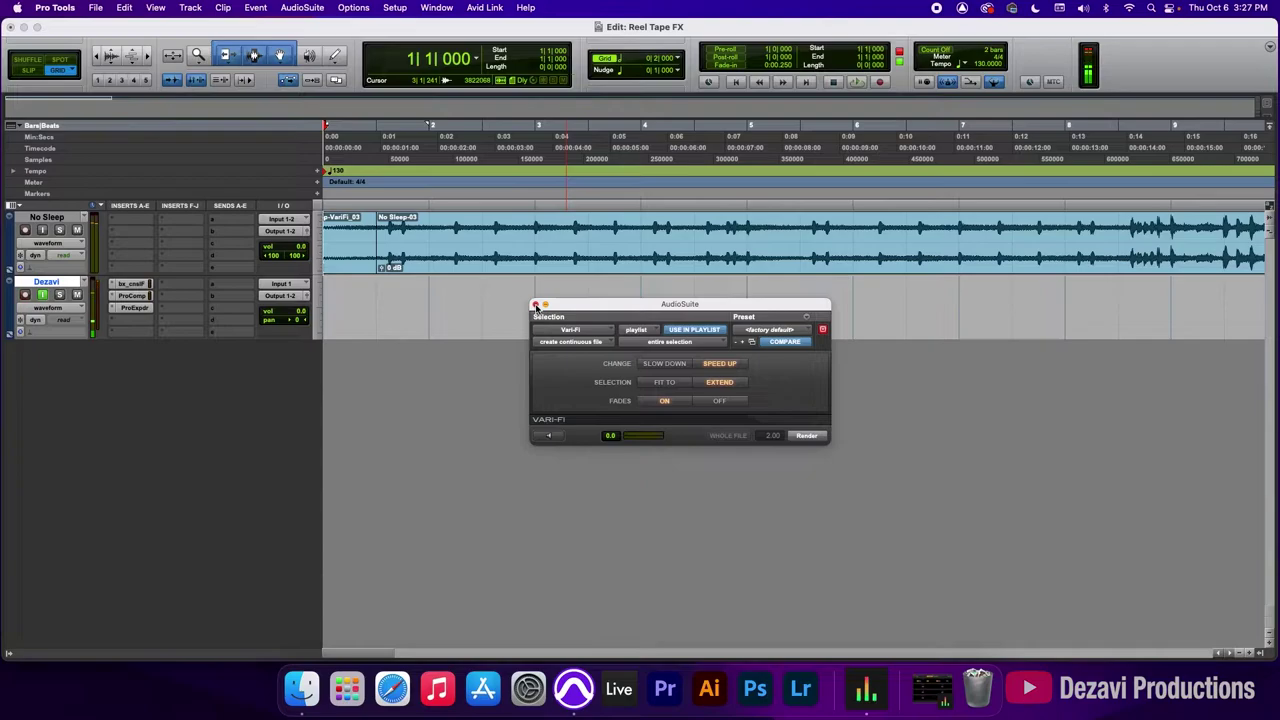
Close the Vari-Fi window and audition the beat from bar 61
{"action": "left_click", "coordinate": [536, 305]}
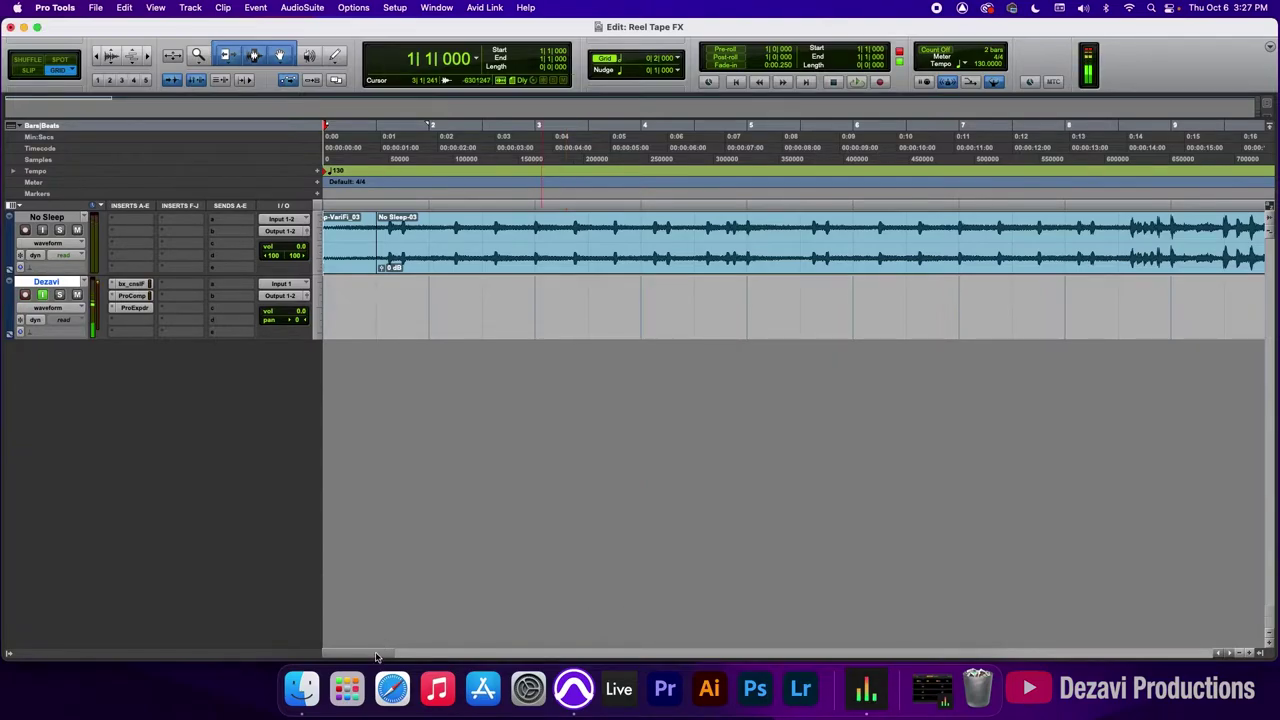
{"action": "left_click_drag", "start_coordinate": [376, 657], "coordinate": [850, 651]}
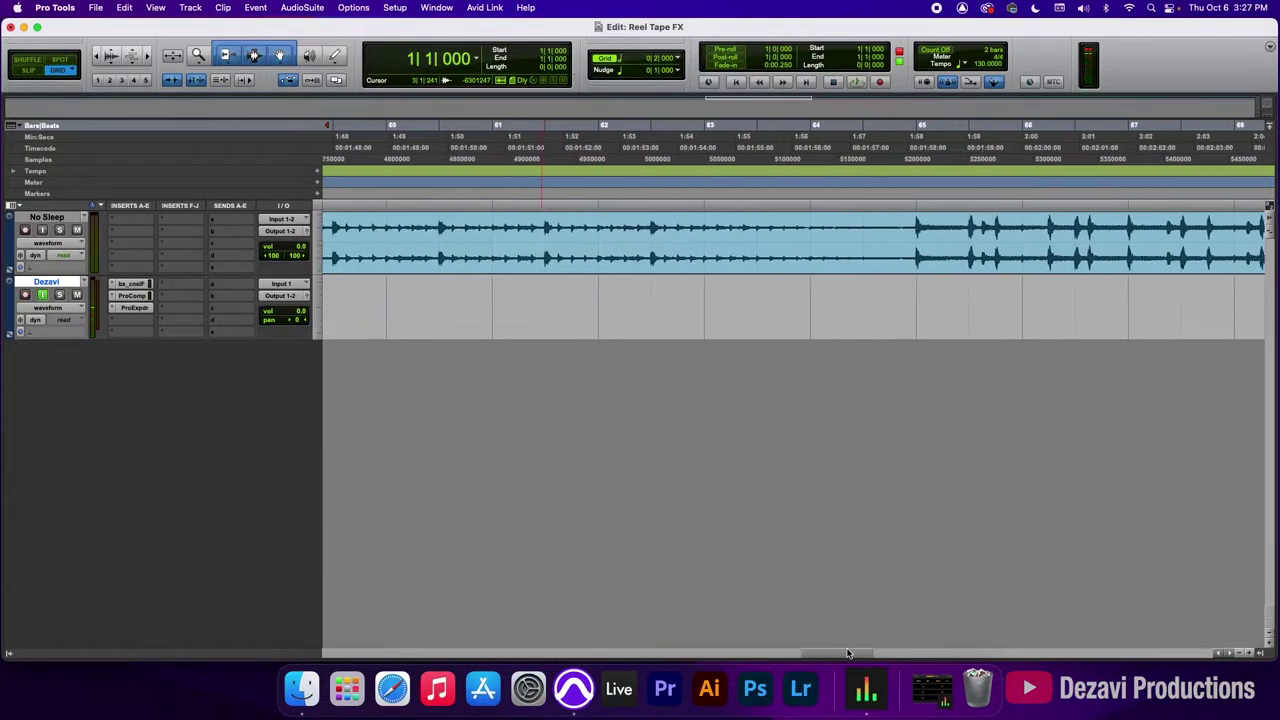
{"action": "left_click", "coordinate": [497, 168]}
{"action": "key", "text": "space"}
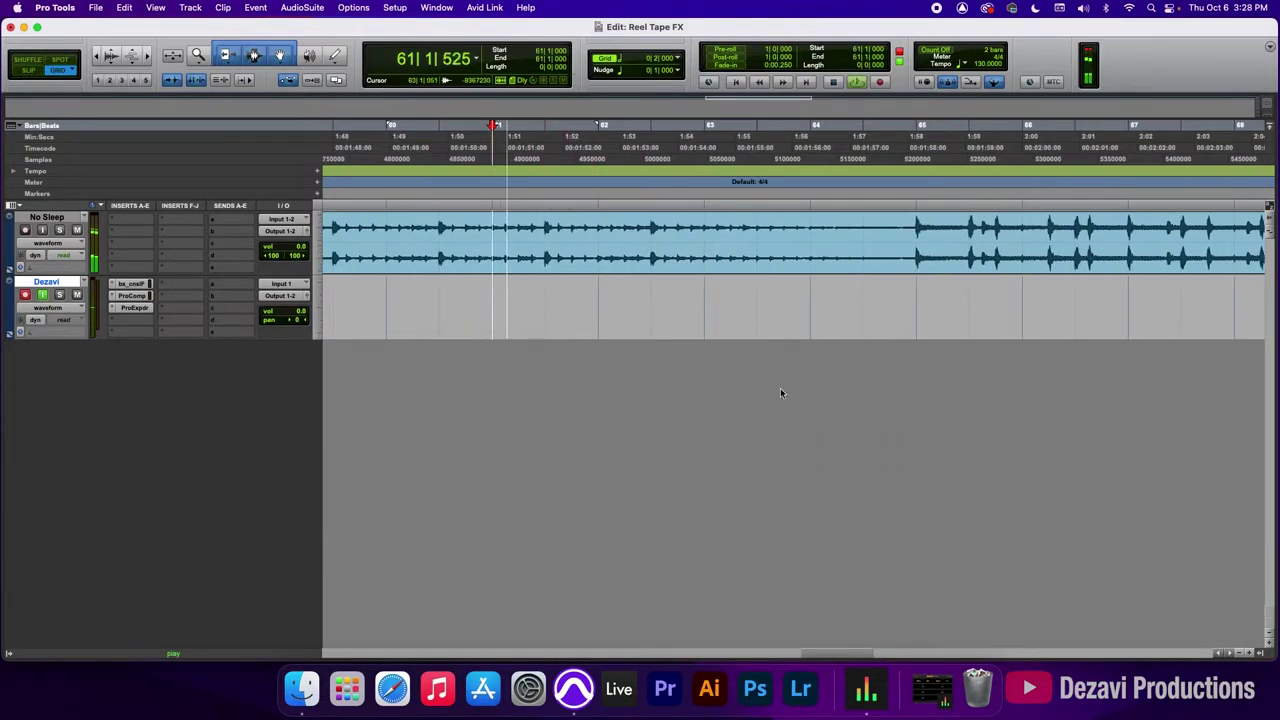
{"action": "key", "text": "space"}
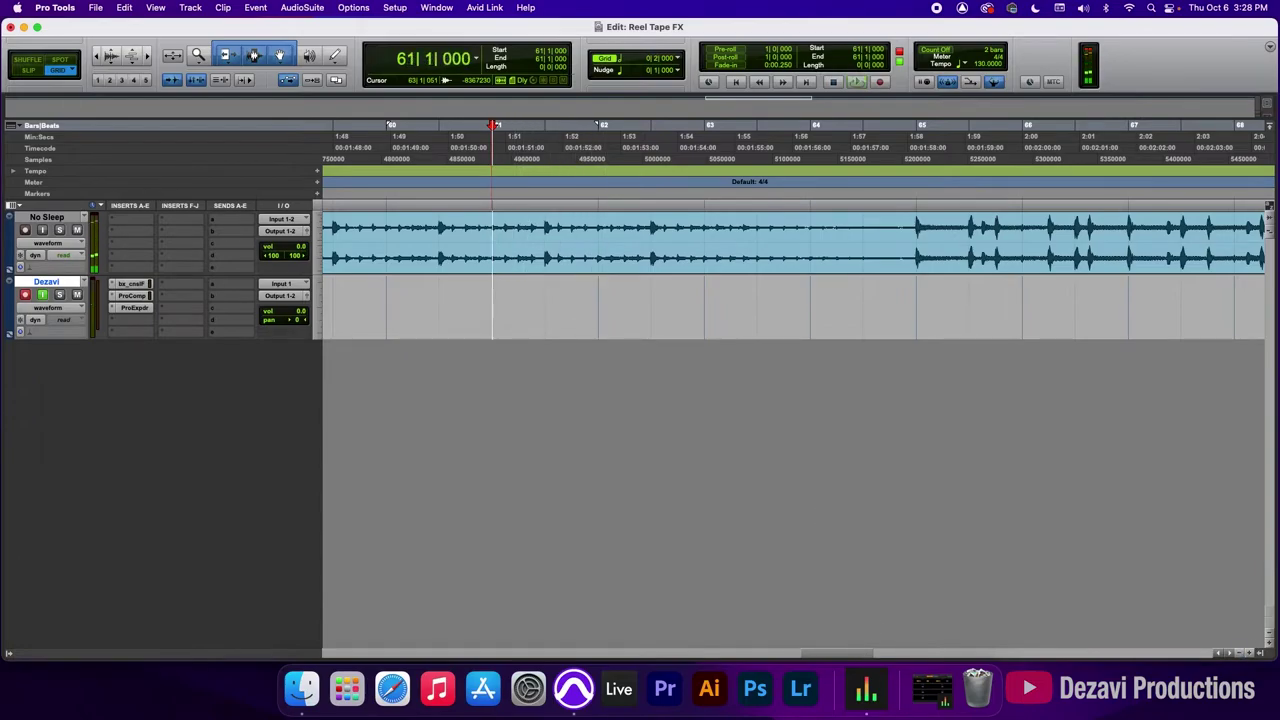
Zoom in on the drop and audition the lead-in from bar 79 and from 77|3
{"action": "left_click", "coordinate": [1242, 653]}
{"action": "left_click", "coordinate": [1242, 653]}
{"action": "left_click_drag", "start_coordinate": [891, 650], "coordinate": [962, 651]}
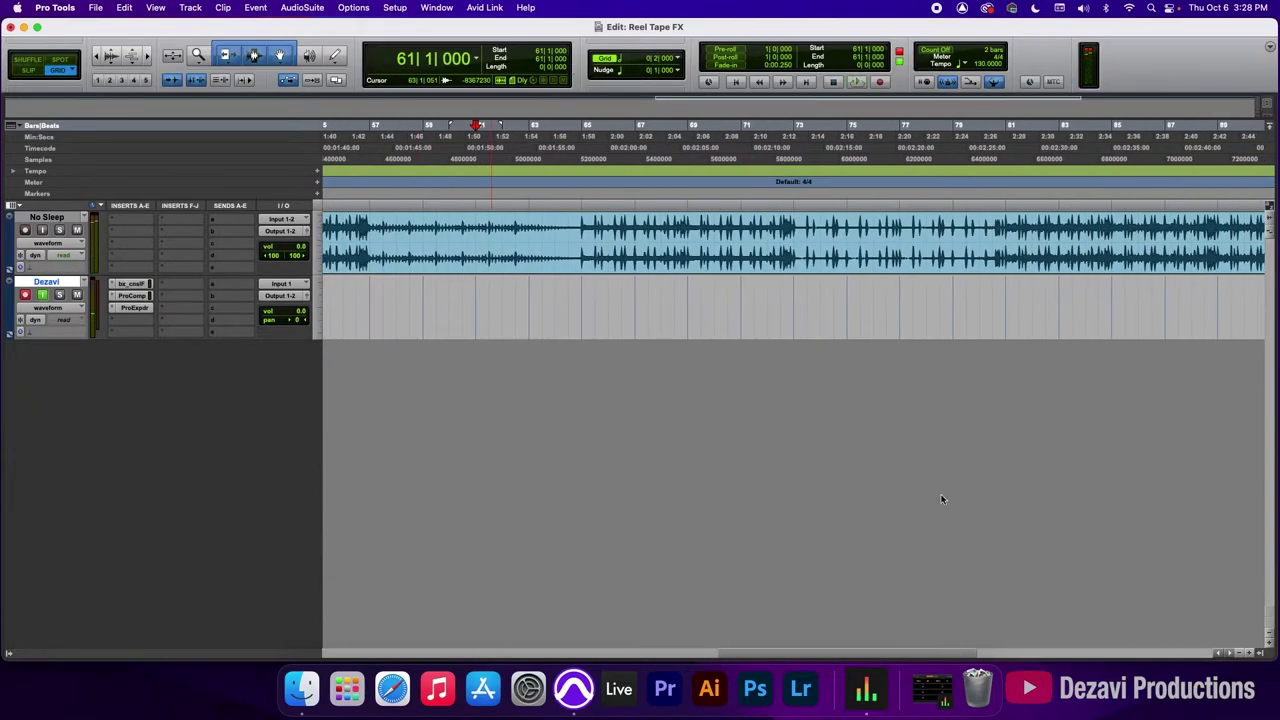
{"action": "left_click", "coordinate": [955, 158]}
{"action": "key", "text": "space"}
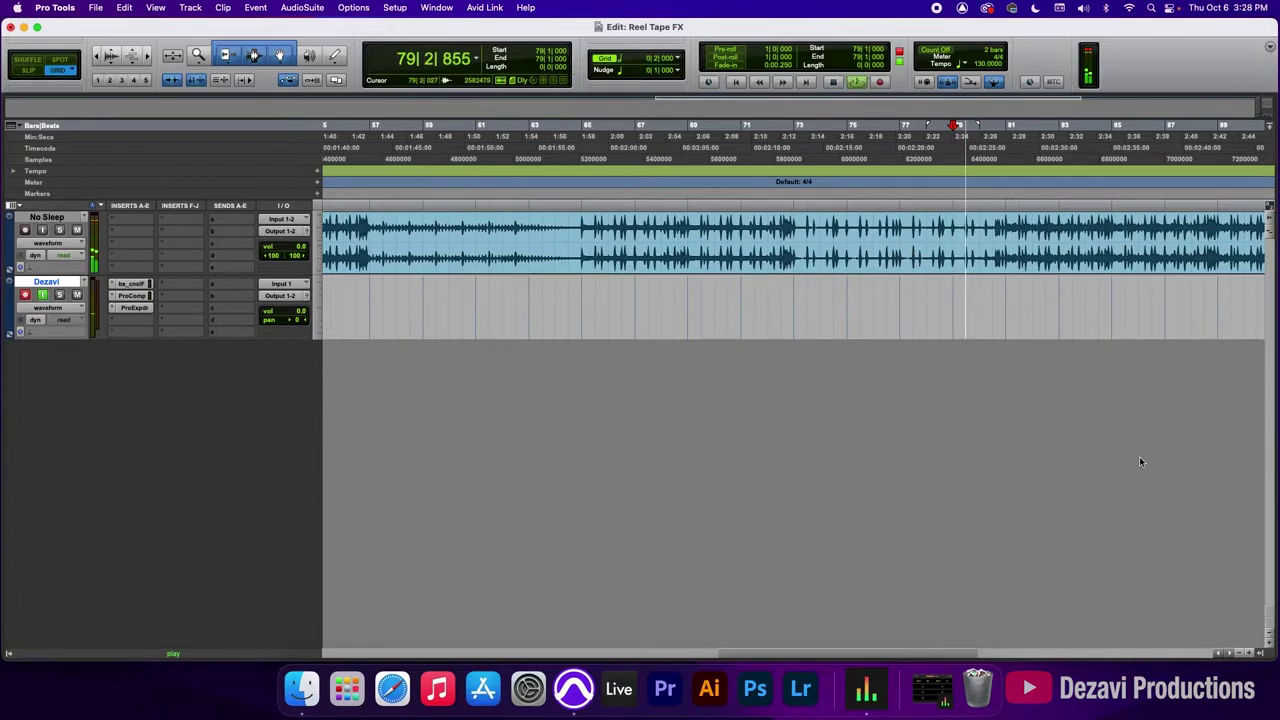
{"action": "left_click", "coordinate": [1242, 651]}
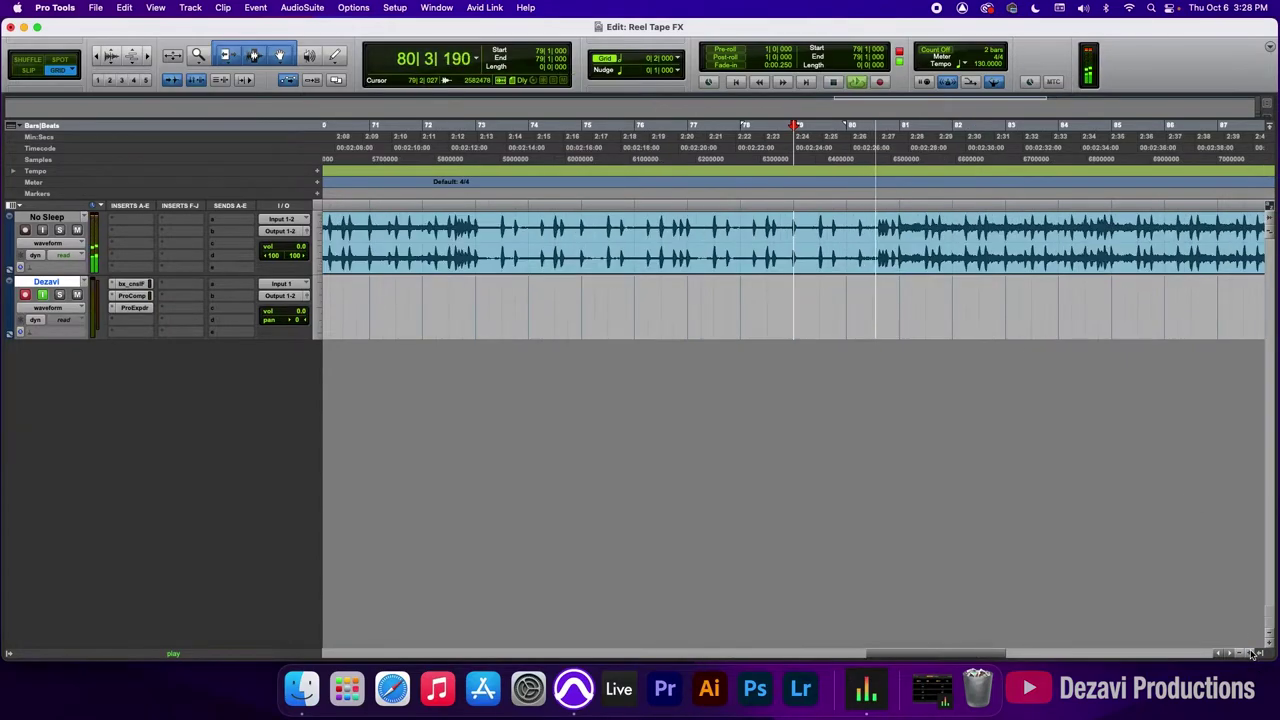
{"action": "left_click", "coordinate": [1252, 653]}
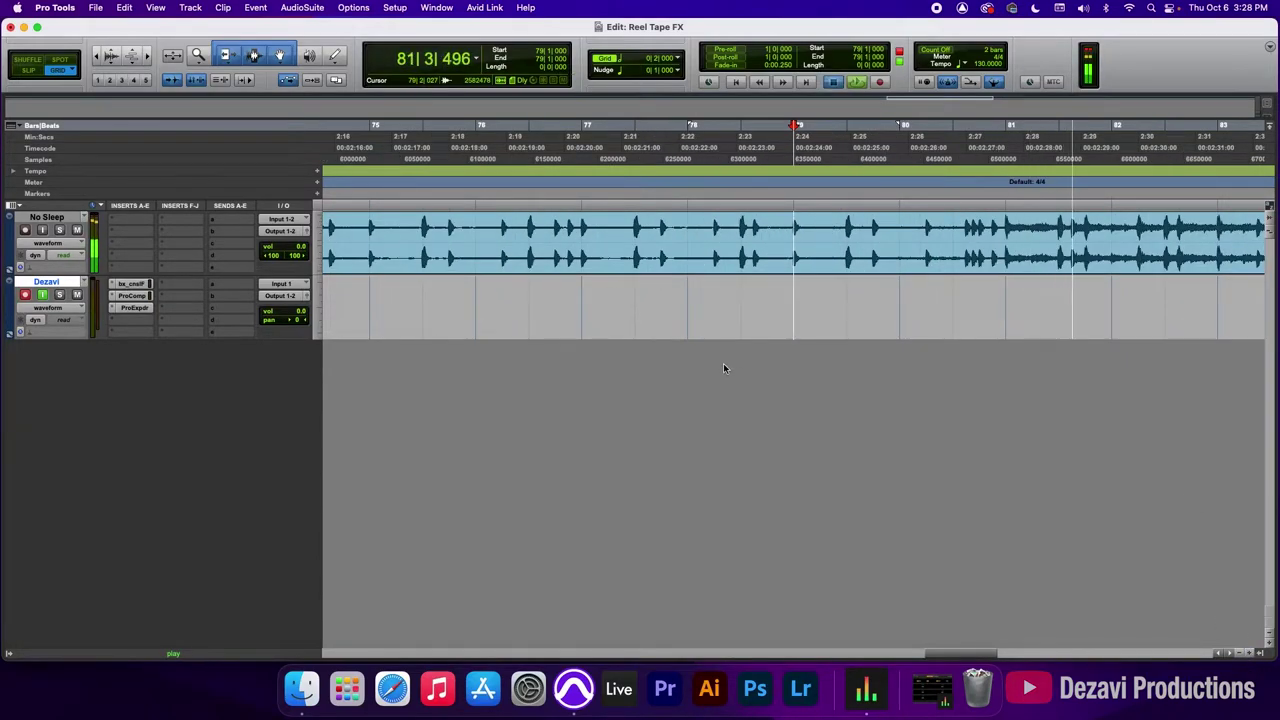
{"action": "key", "text": "space"}
{"action": "left_click", "coordinate": [624, 138]}
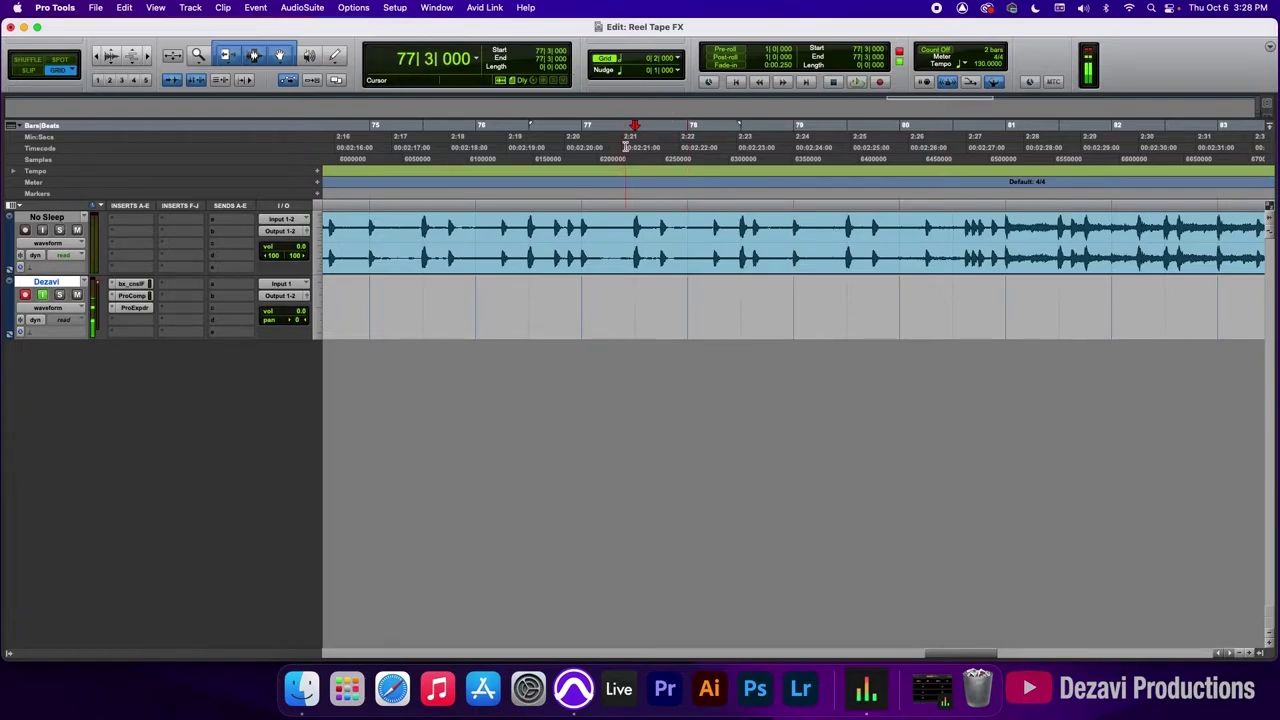
{"action": "key", "text": "space"}
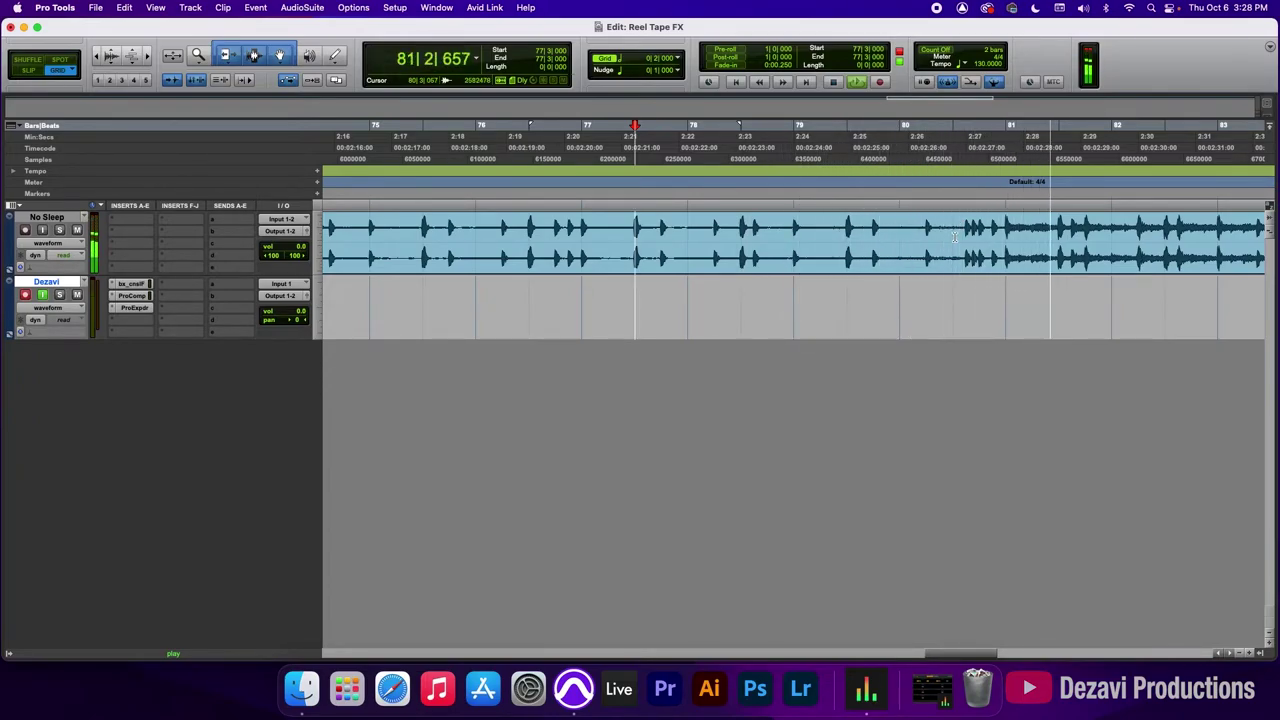
{"action": "key", "text": "space"}
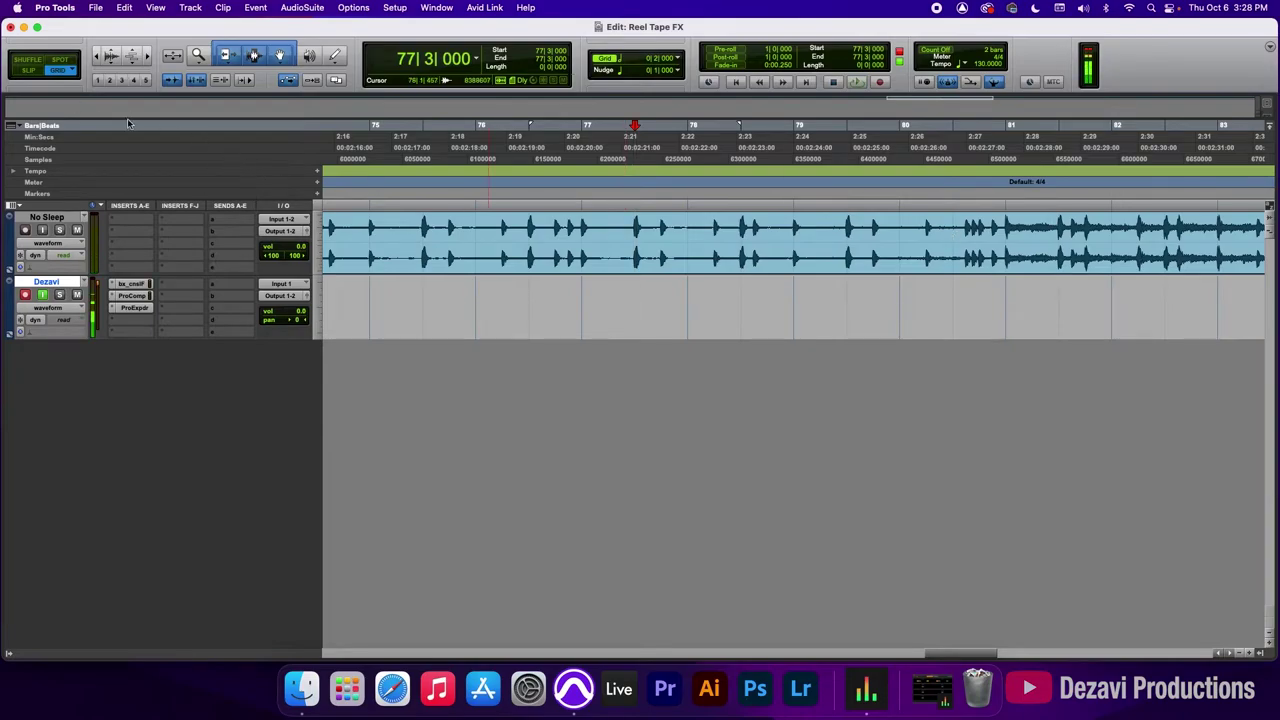
Separate 80|3 to bar 81 into its own clip, No Sleep-04, and mute it
{"action": "left_click", "coordinate": [952, 232]}
{"action": "left_click_drag", "start_coordinate": [952, 233], "coordinate": [1003, 234]}
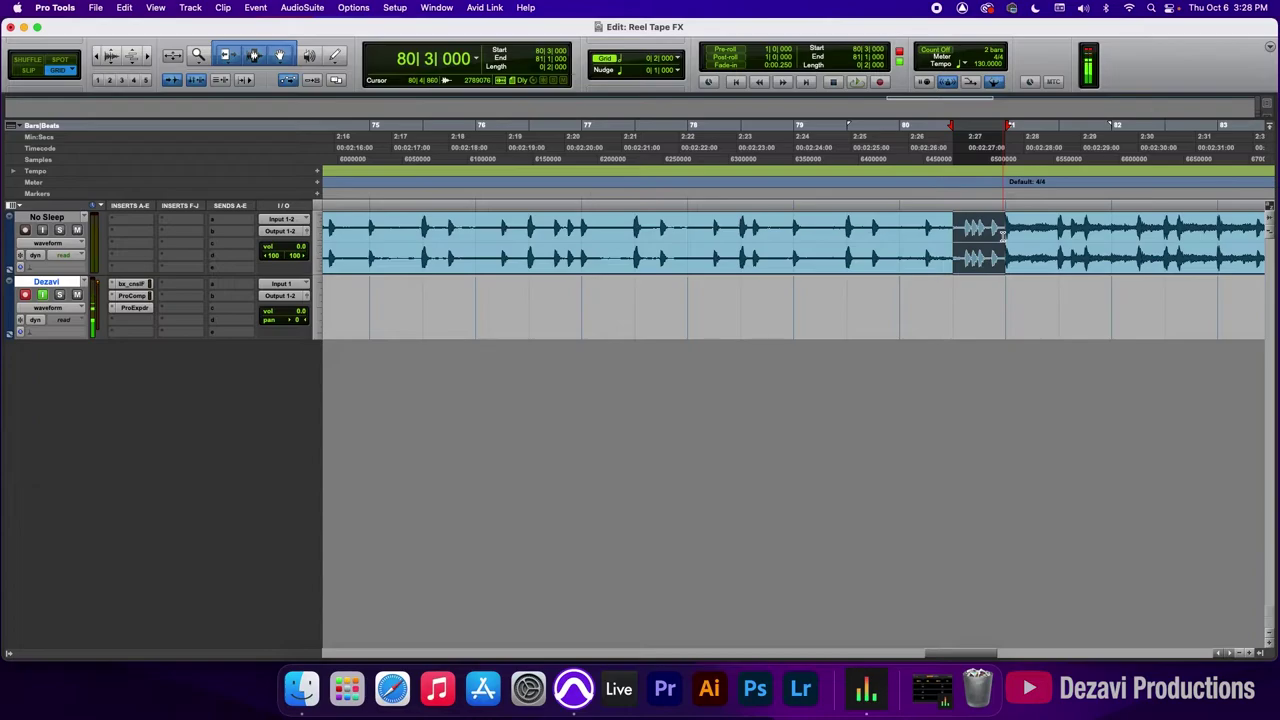
{"action": "key", "text": "Delete"}
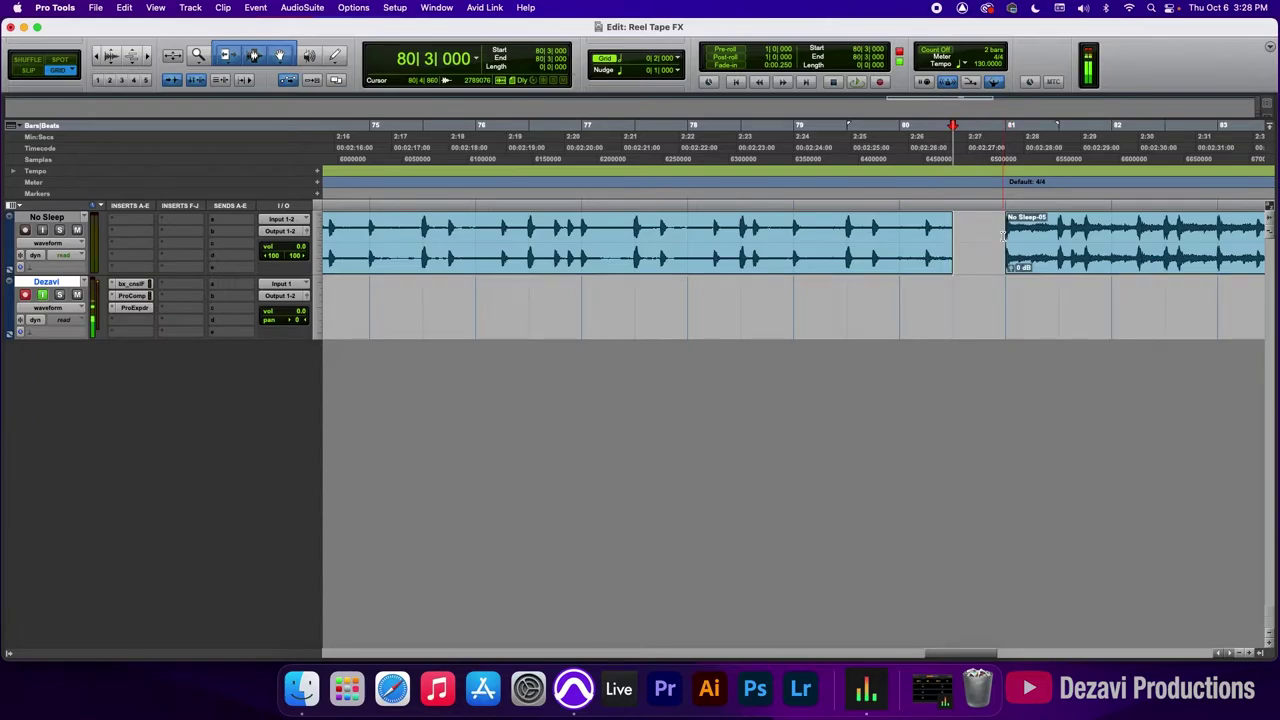
{"action": "key", "text": "cmd+z"}
{"action": "key", "text": "super+e"}
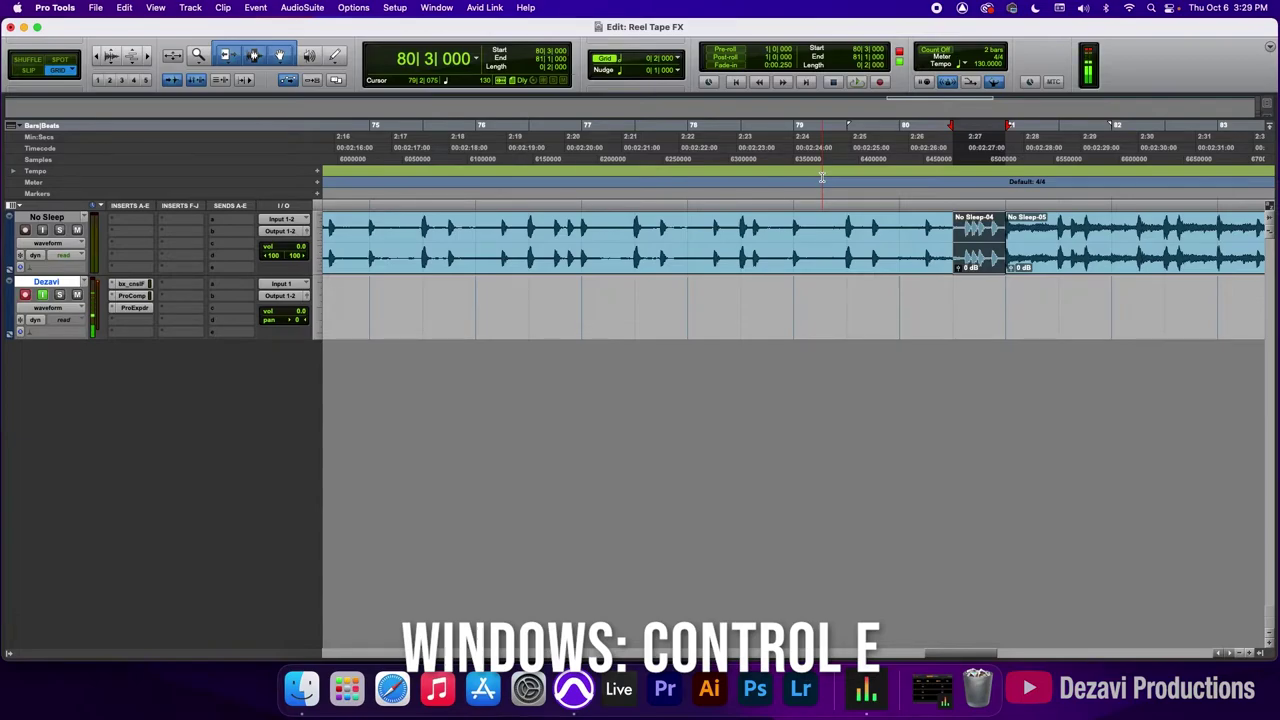
{"action": "key", "text": "super+m"}
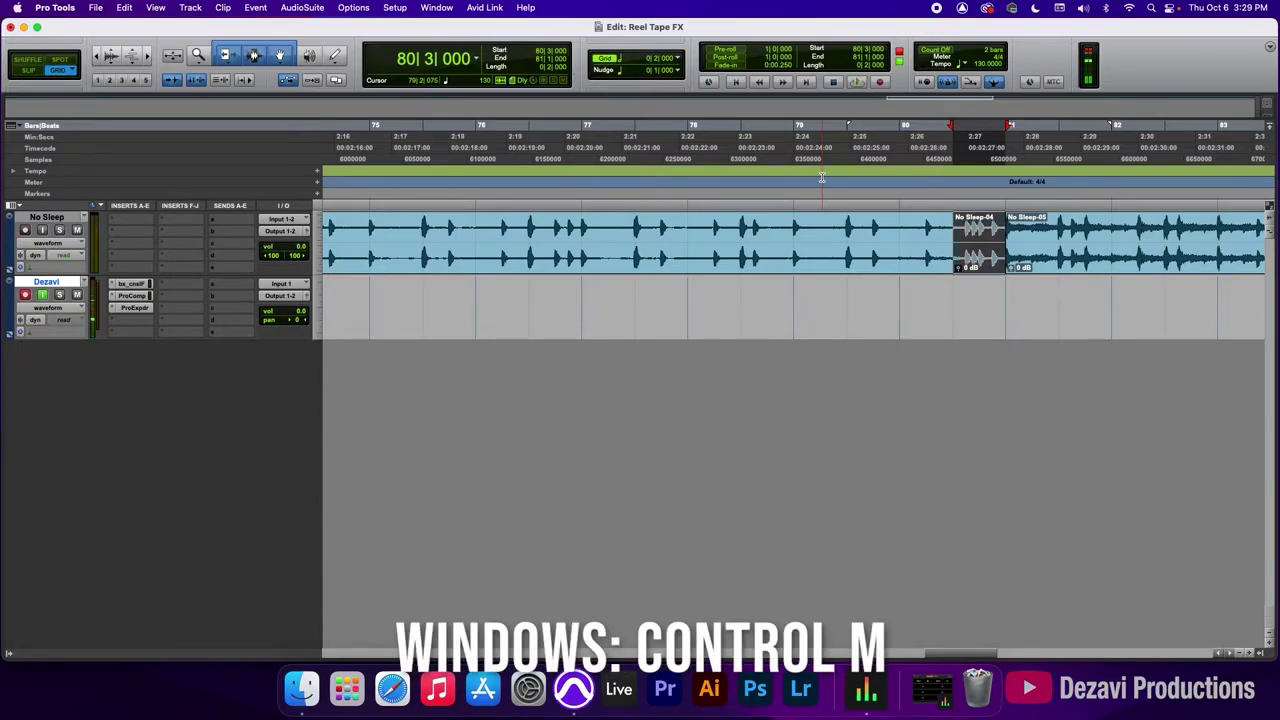
Play from bars 75 and 77 to hear the muted gap before the drop
{"action": "left_click", "coordinate": [368, 165]}
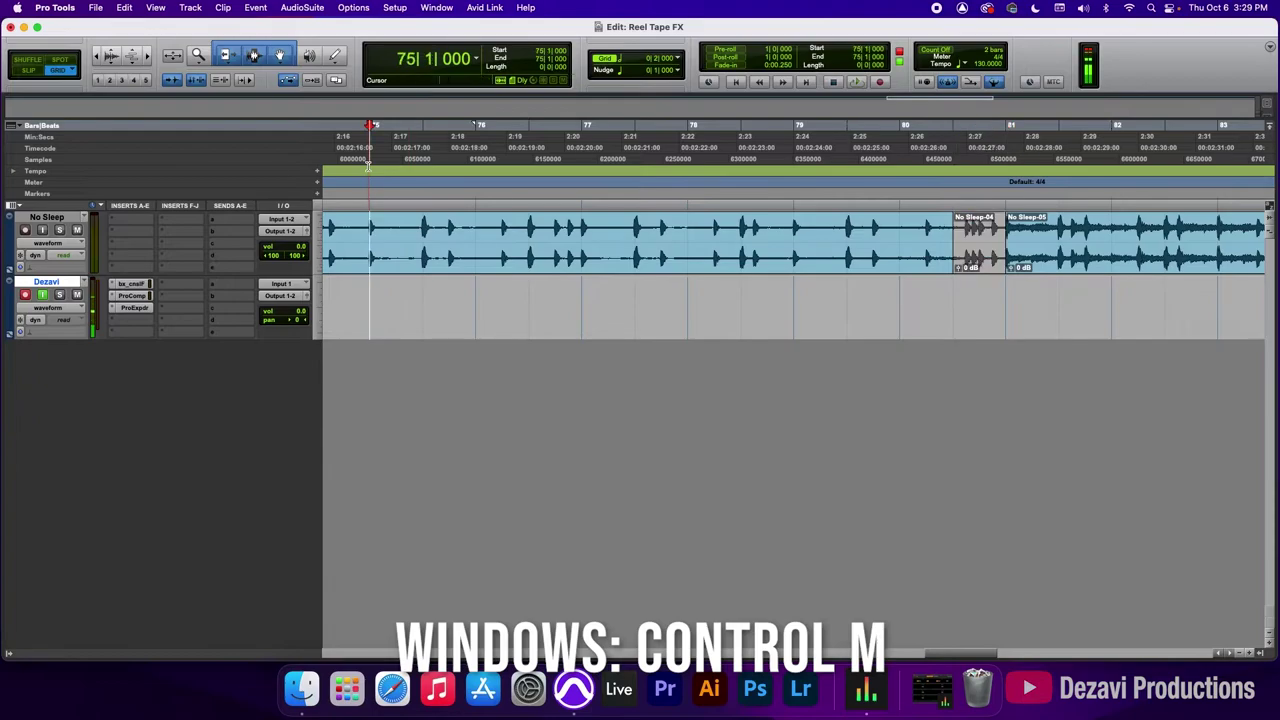
{"action": "key", "text": "space"}
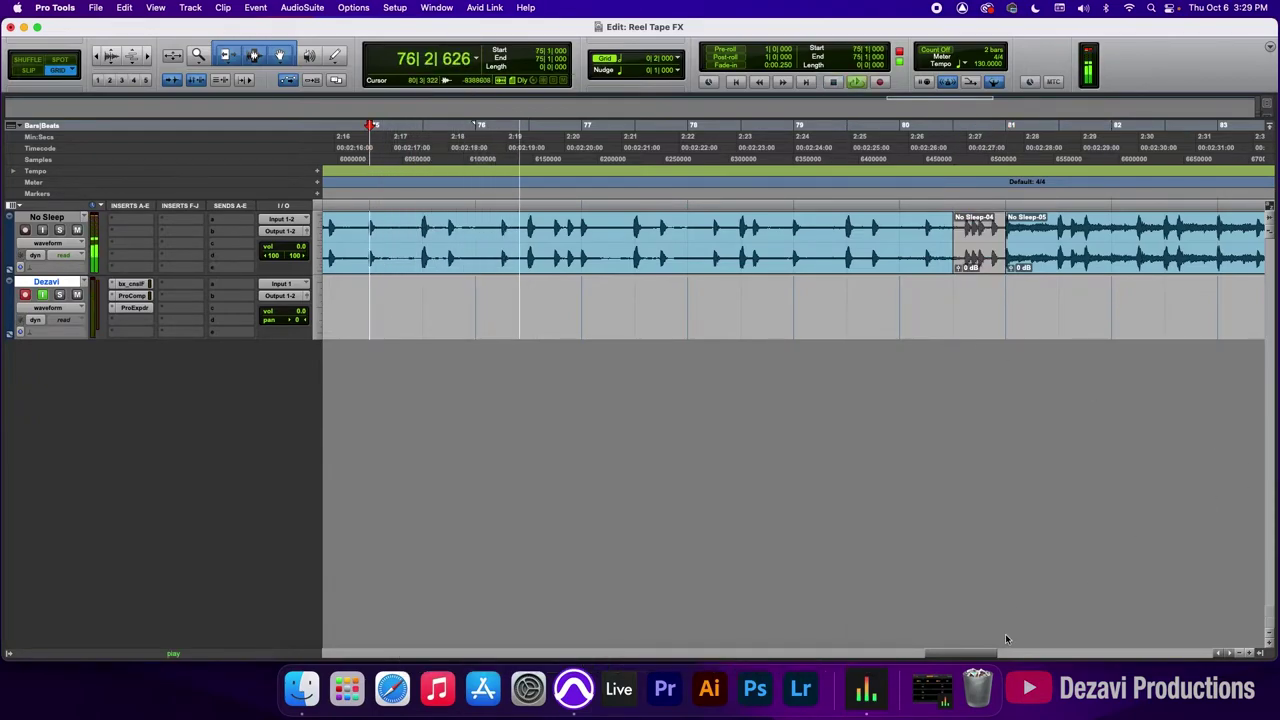
{"action": "key", "text": "space"}
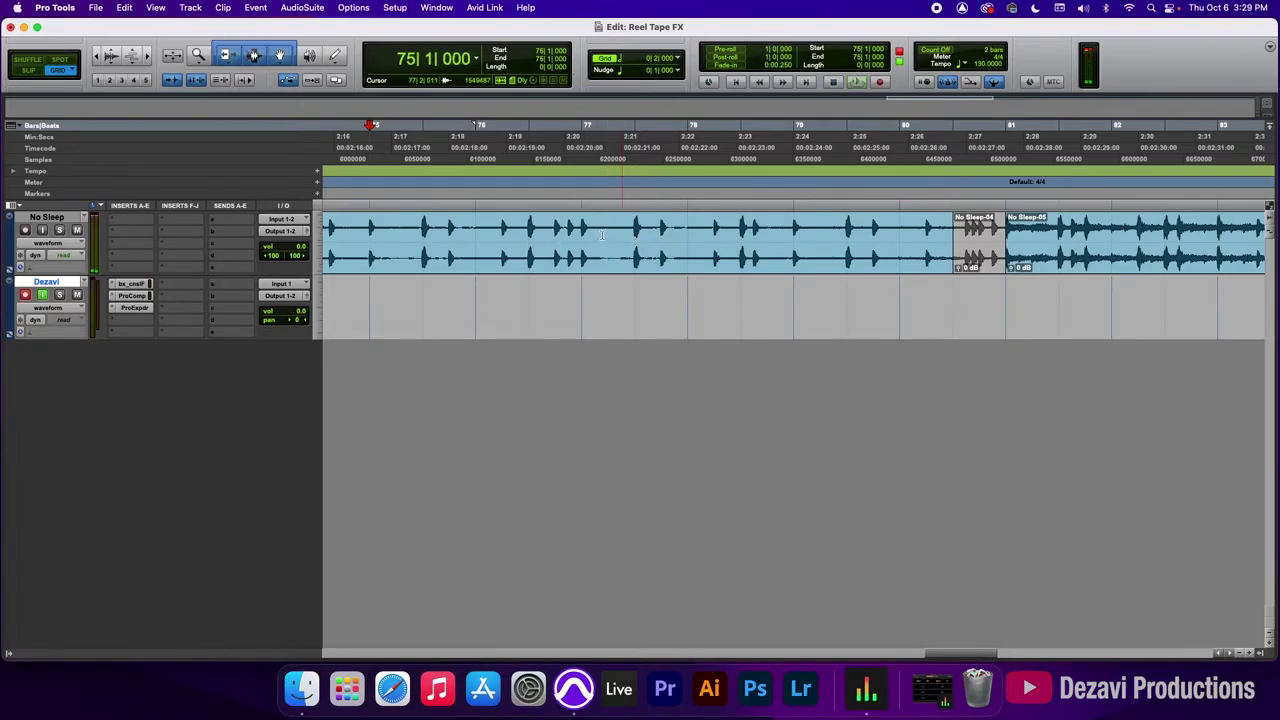
{"action": "left_click", "coordinate": [601, 235]}
{"action": "key", "text": "space"}
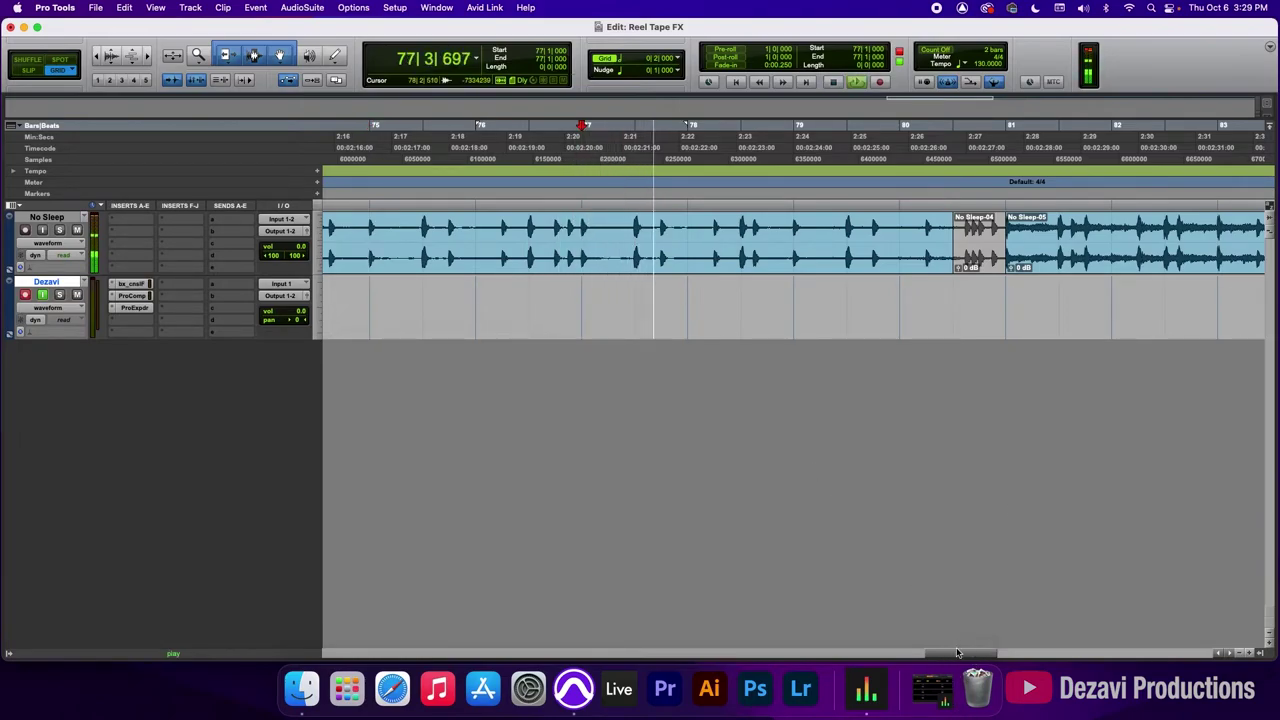
{"action": "left_click_drag", "start_coordinate": [957, 652], "coordinate": [967, 652]}
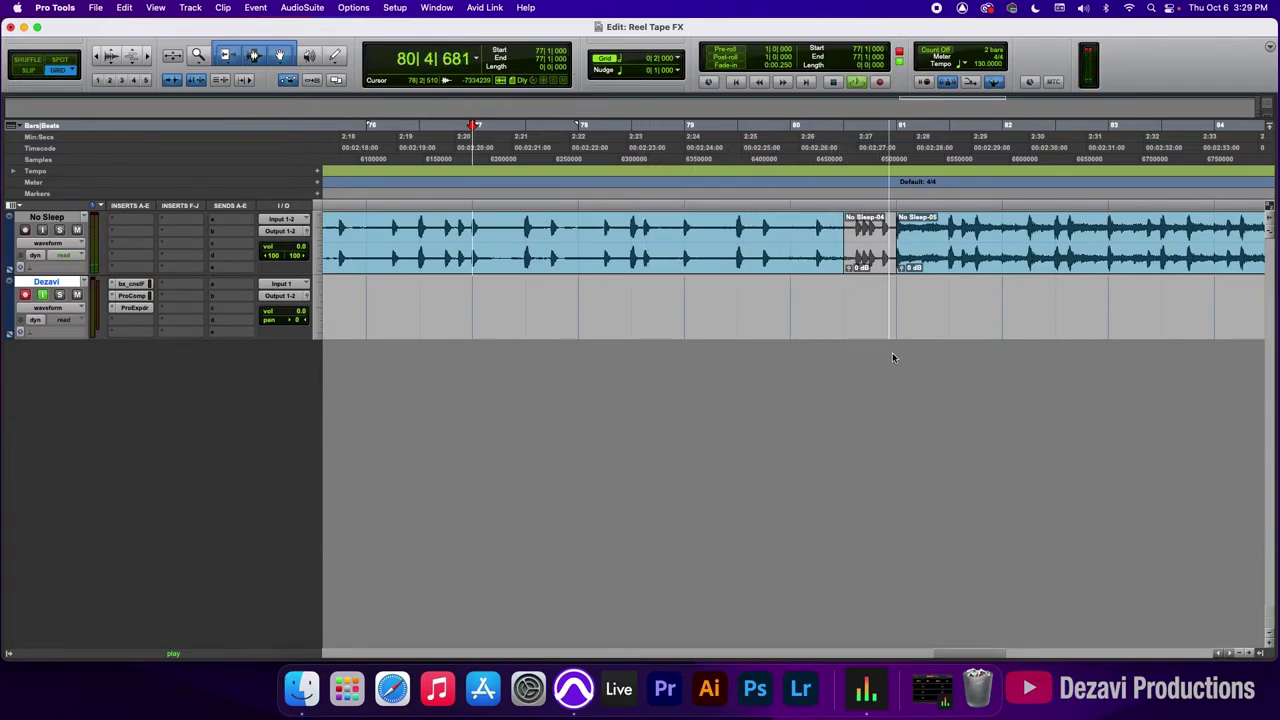
{"action": "key", "text": "space"}
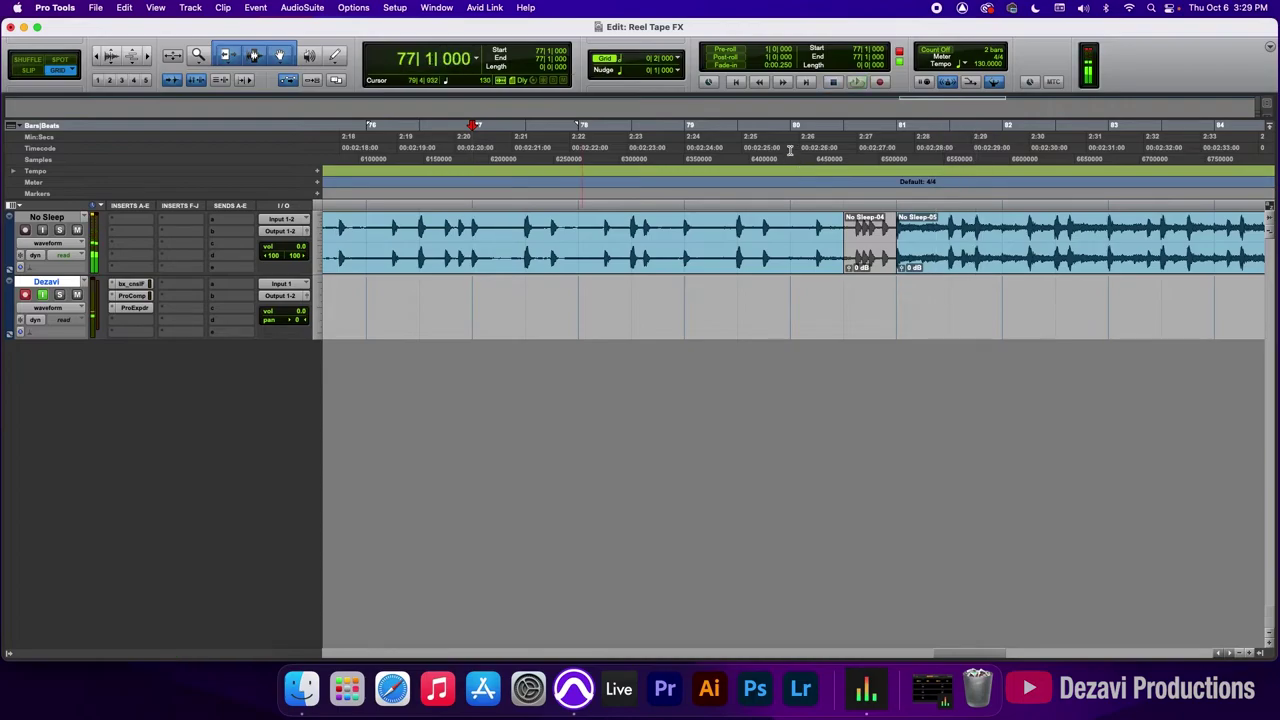
Zoom in at bar 80, set the grid to 1/16 note, and select 80|2|720–80|3|000
{"action": "left_click", "coordinate": [789, 150]}
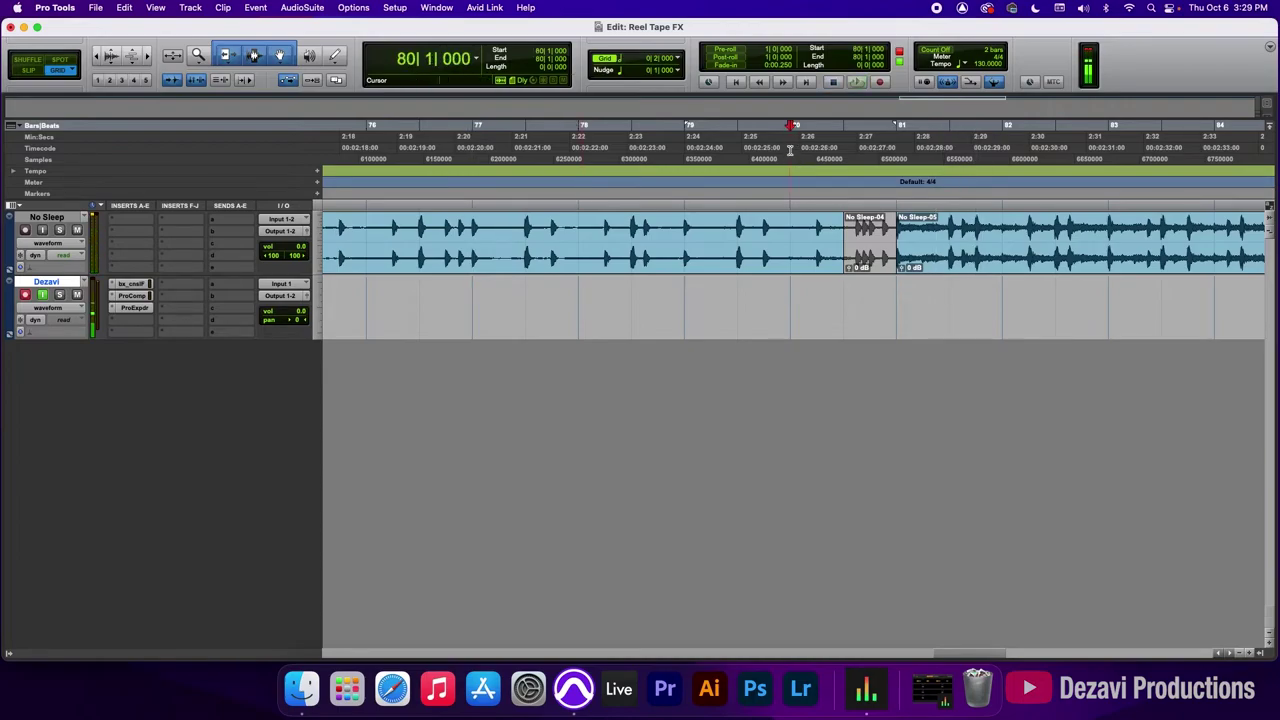
{"action": "left_click", "coordinate": [1252, 653]}
{"action": "left_click", "coordinate": [1252, 653]}
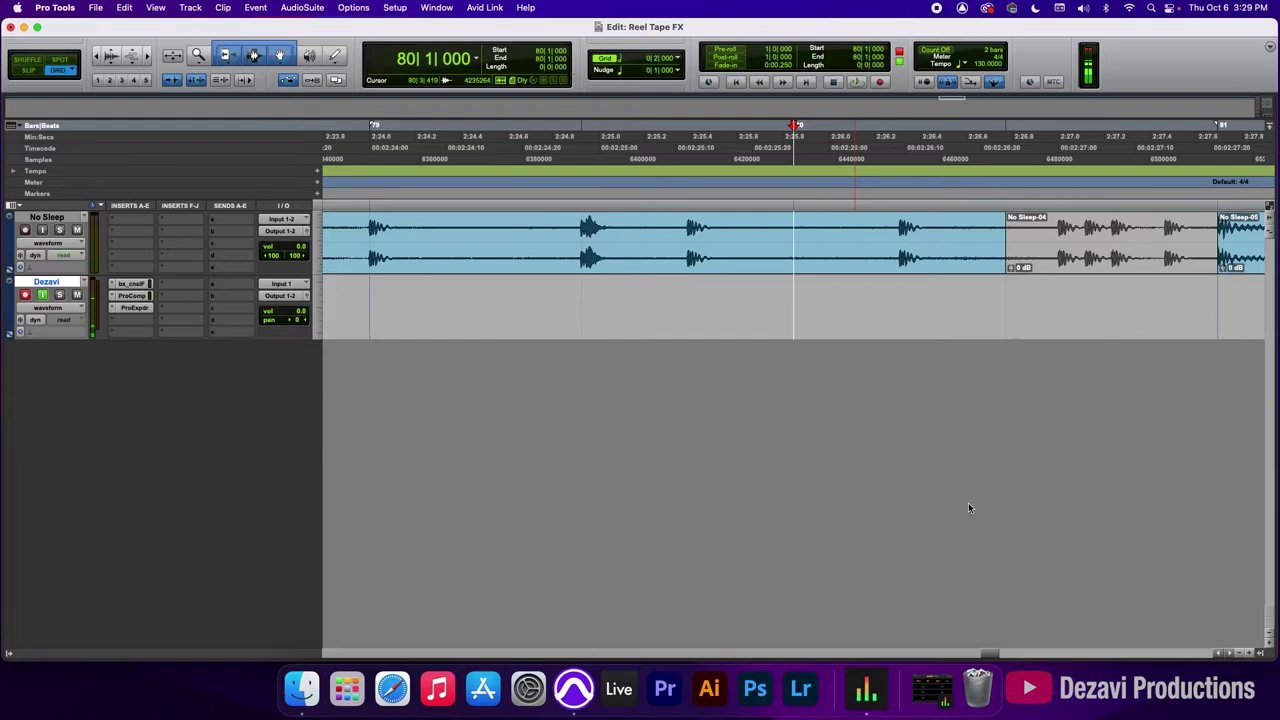
{"action": "left_click", "coordinate": [674, 58]}
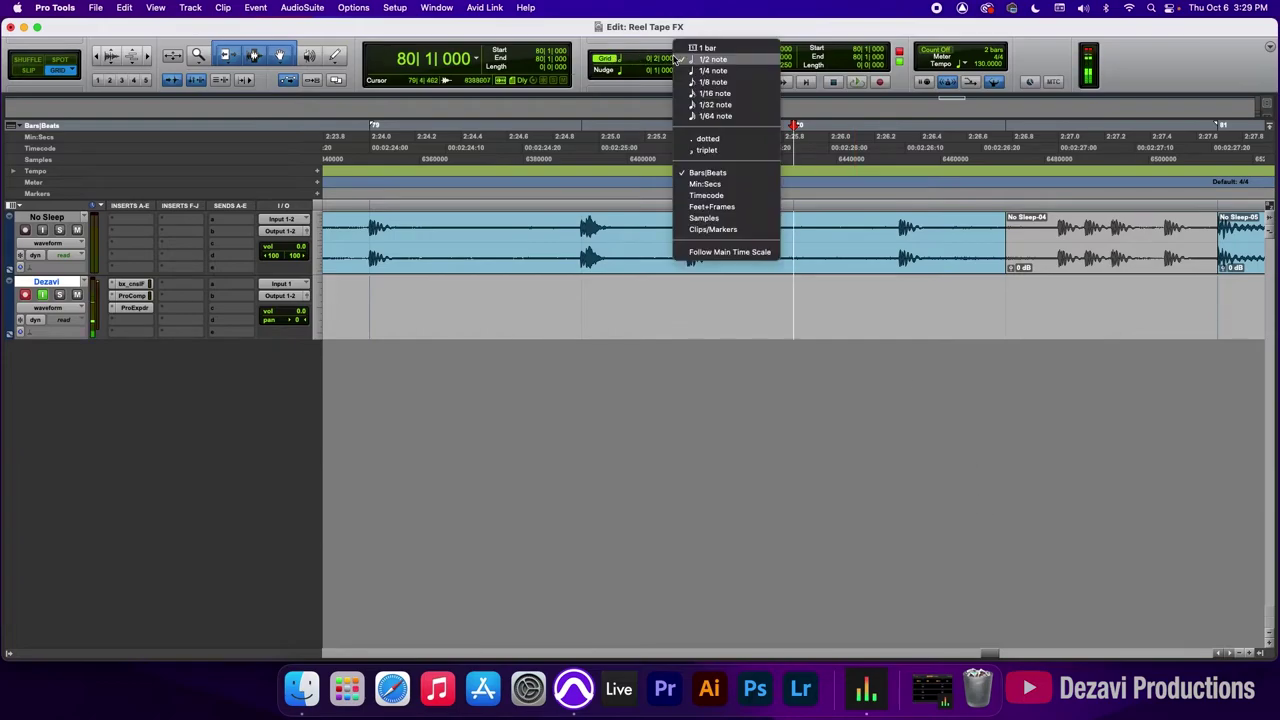
{"action": "left_click", "coordinate": [713, 93]}
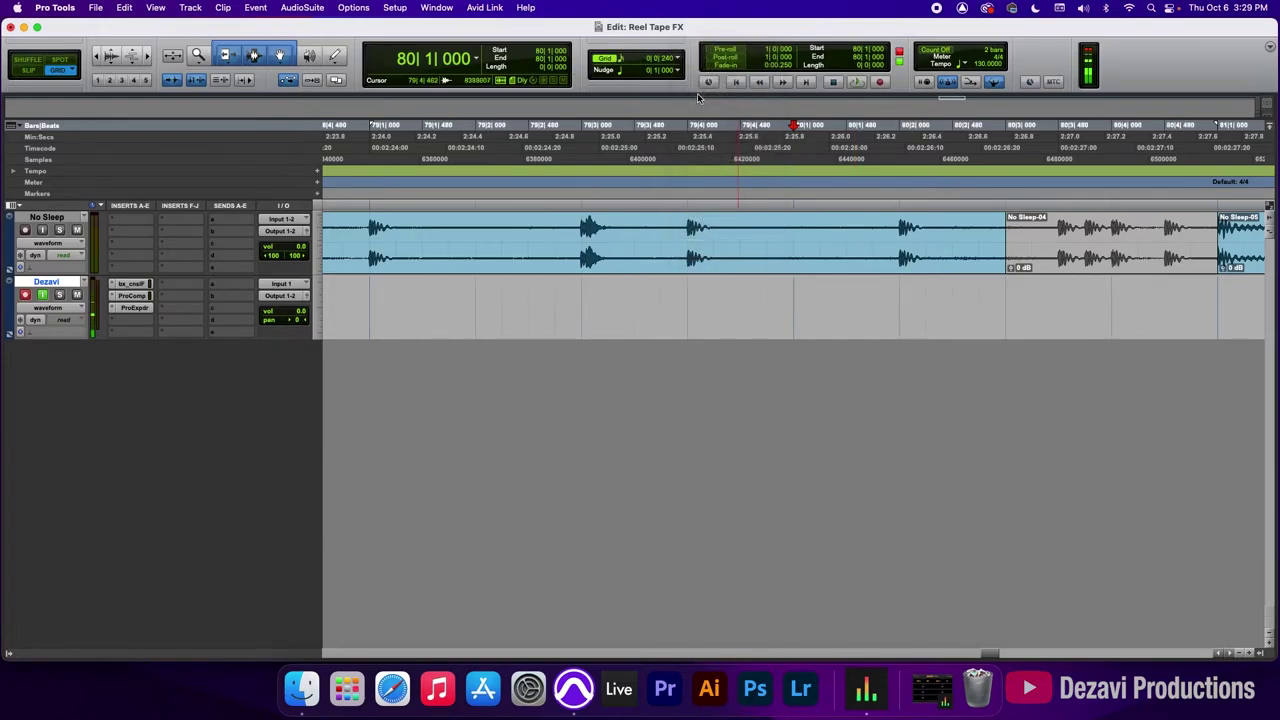
{"action": "left_click_drag", "start_coordinate": [979, 238], "coordinate": [997, 241]}
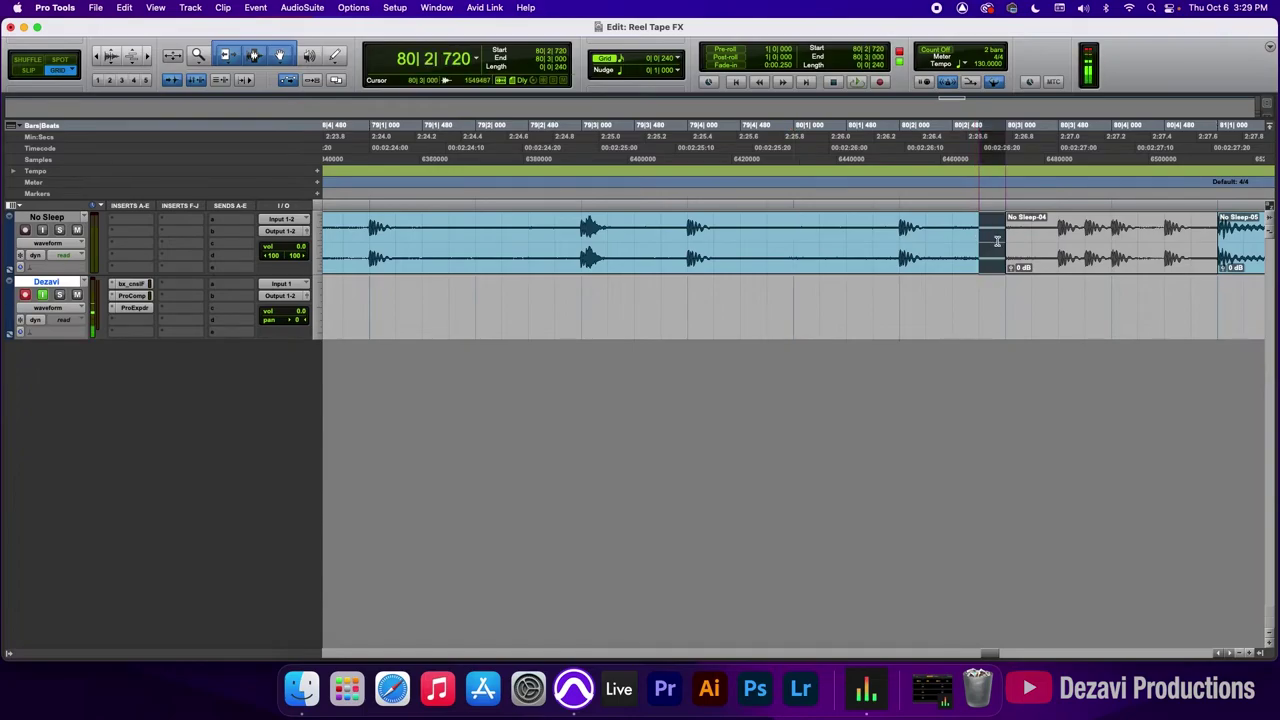
Apply a Vari-Fi slowdown from AudioSuite > Pitch Shift to that sixteenth note
{"action": "left_click", "coordinate": [315, 10]}
{"action": "mouse_move", "coordinate": [324, 60]}
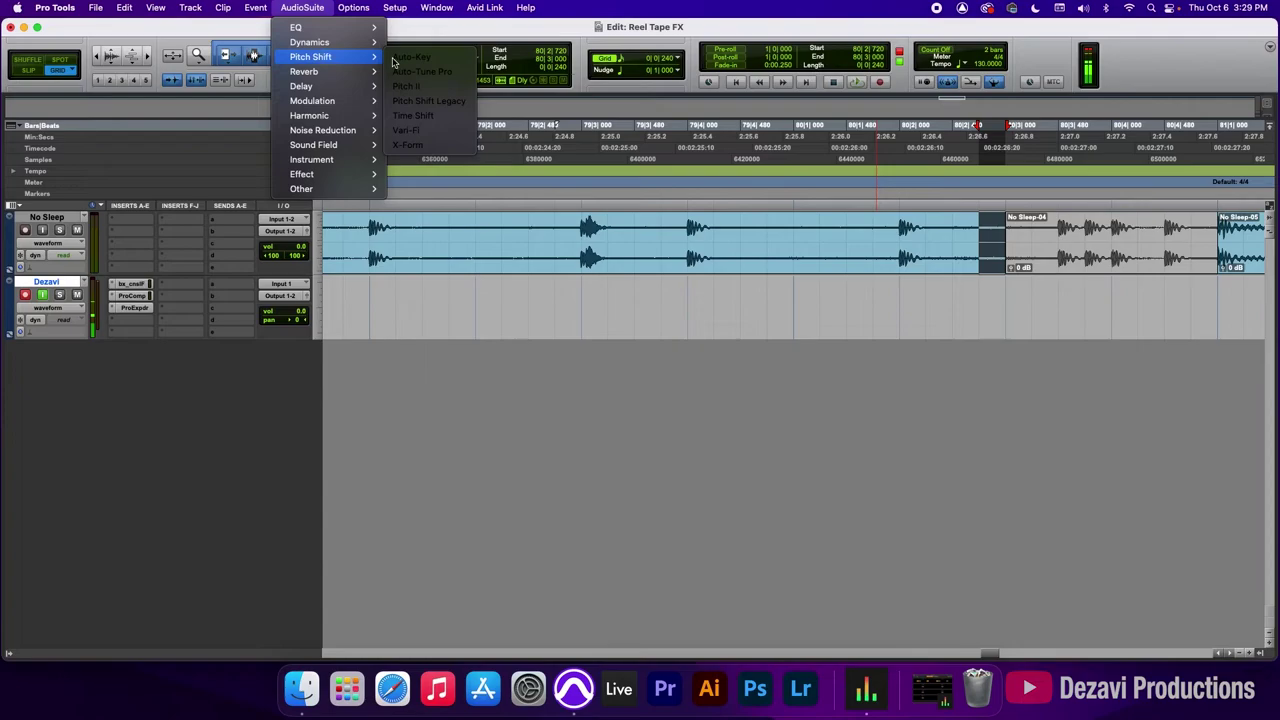
{"action": "left_click", "coordinate": [406, 130]}
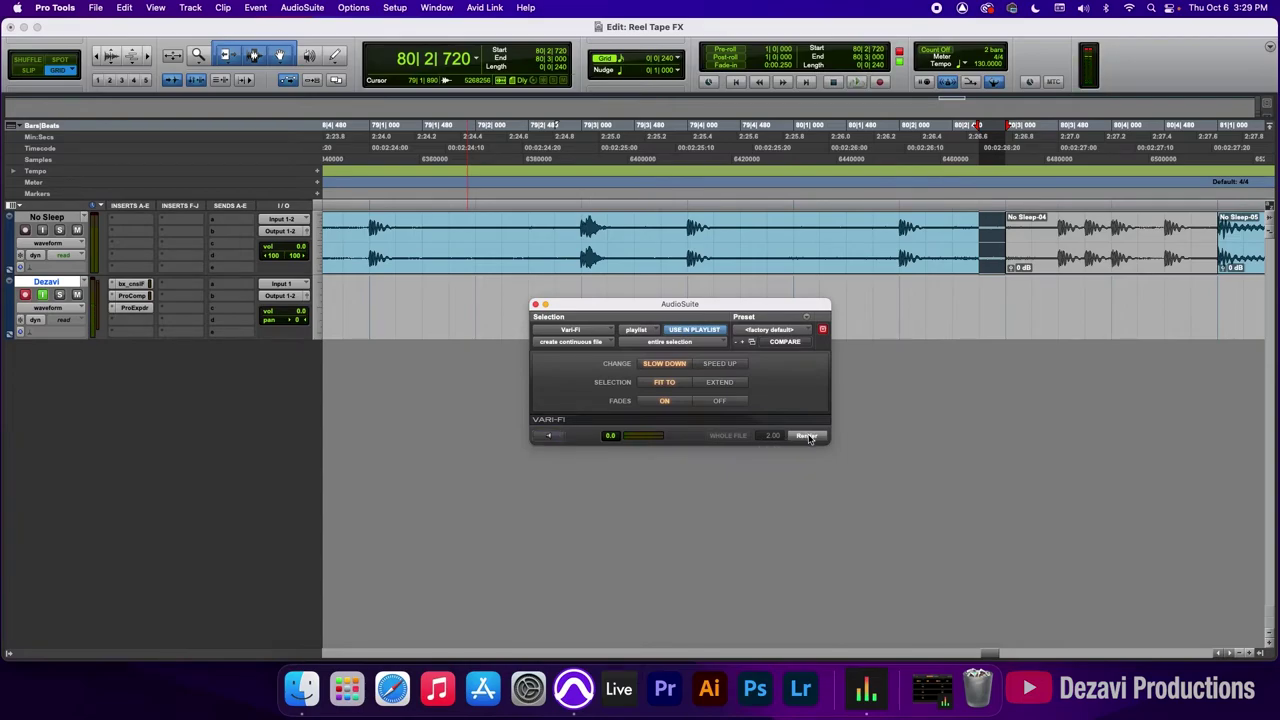
{"action": "left_click", "coordinate": [1240, 656]}
Play the slowdown into the muted gap from bar 78 and close the Vari-Fi window
{"action": "left_click", "coordinate": [363, 155]}
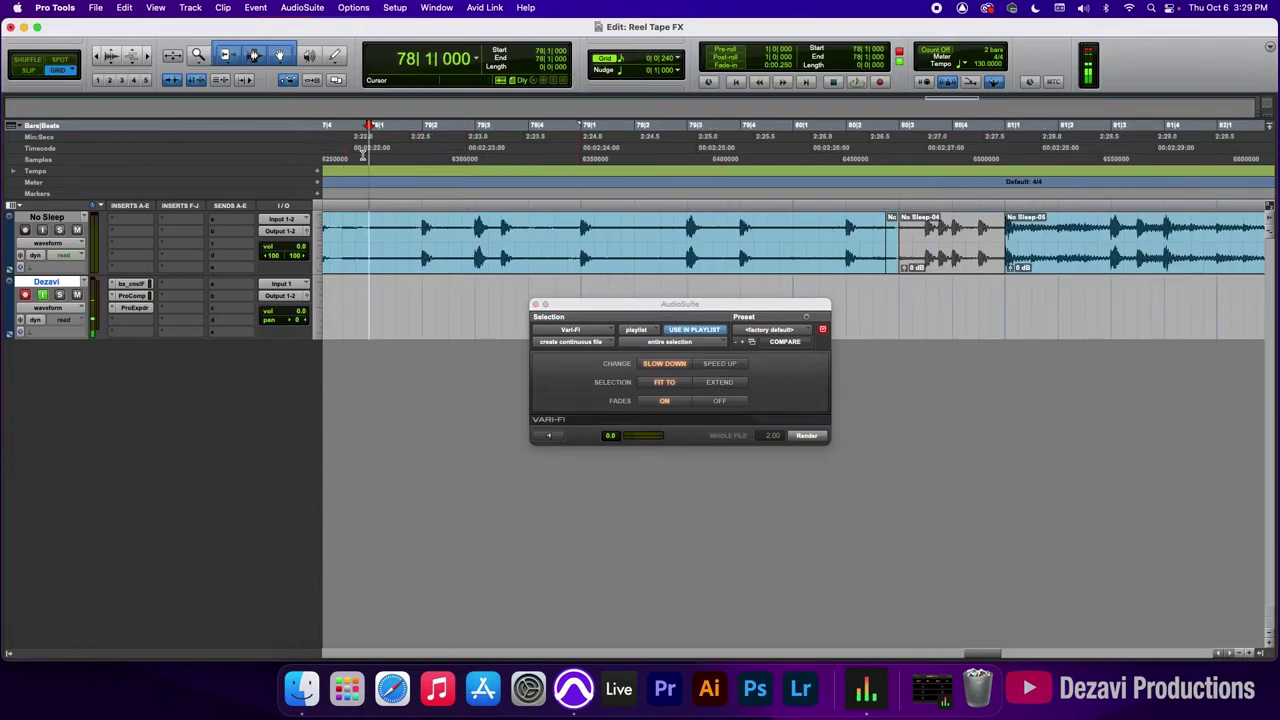
{"action": "key", "text": "space"}
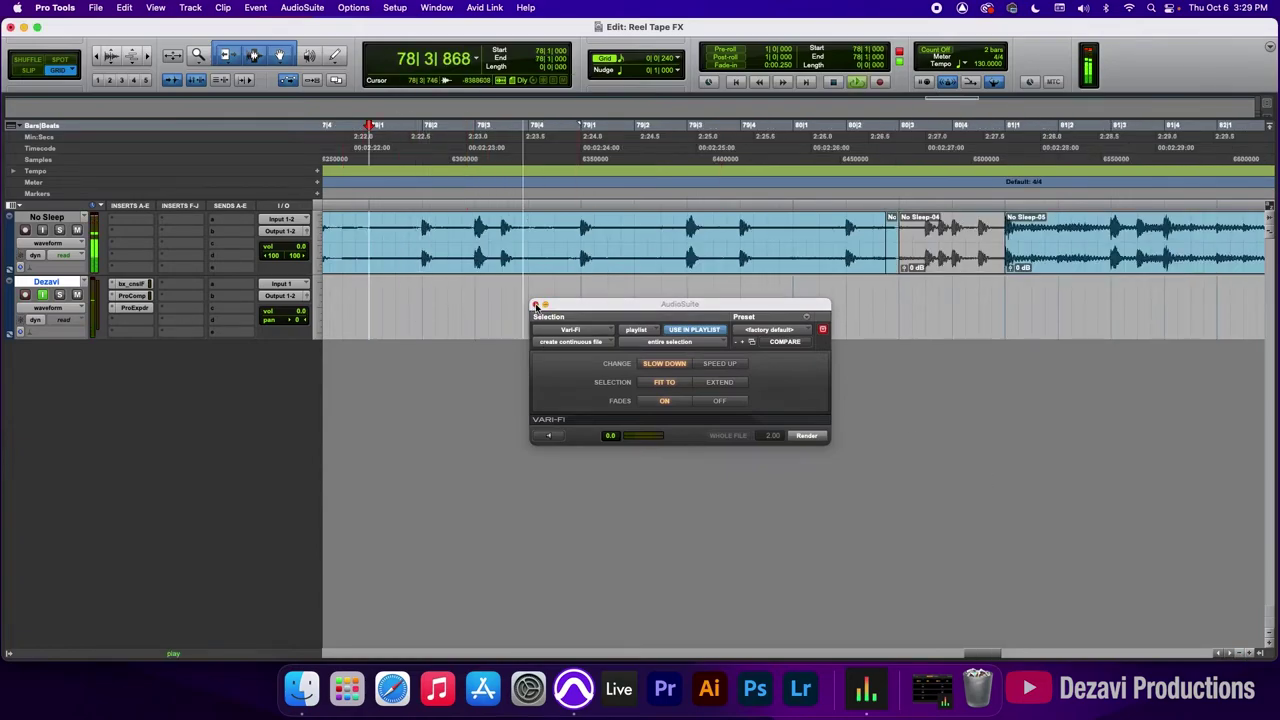
{"action": "left_click", "coordinate": [535, 304]}
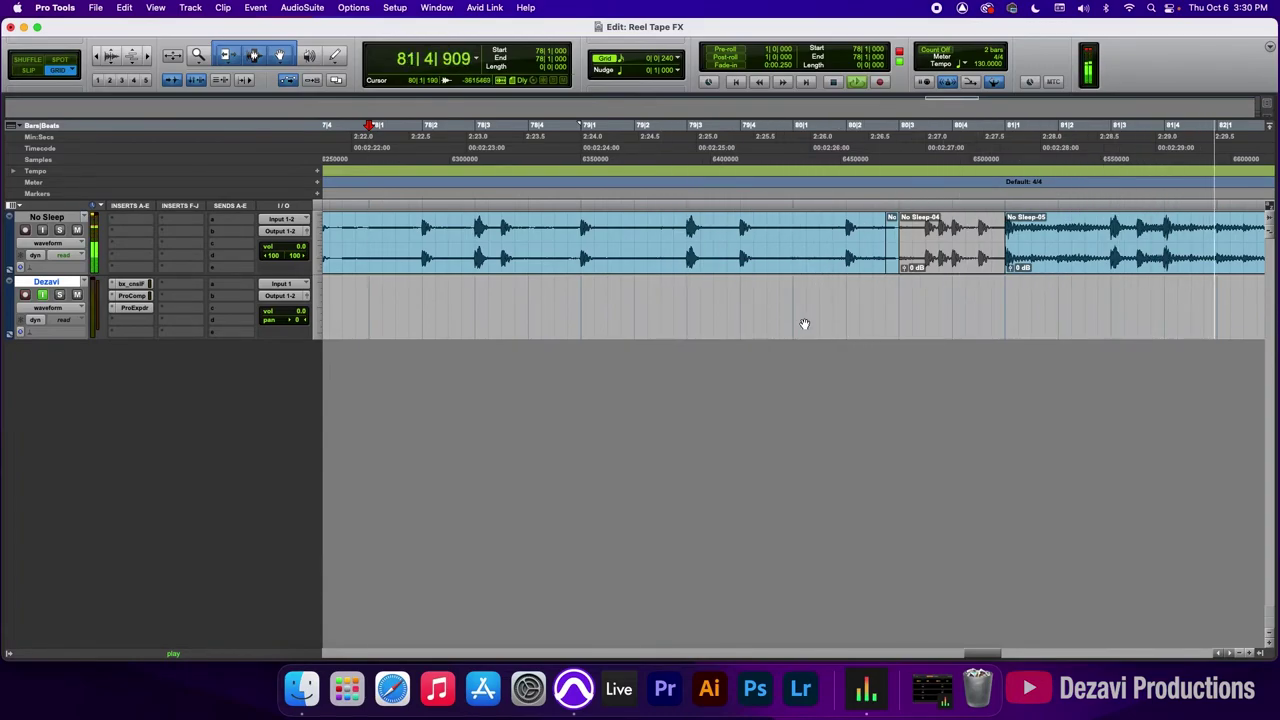
{"action": "key", "text": "space"}
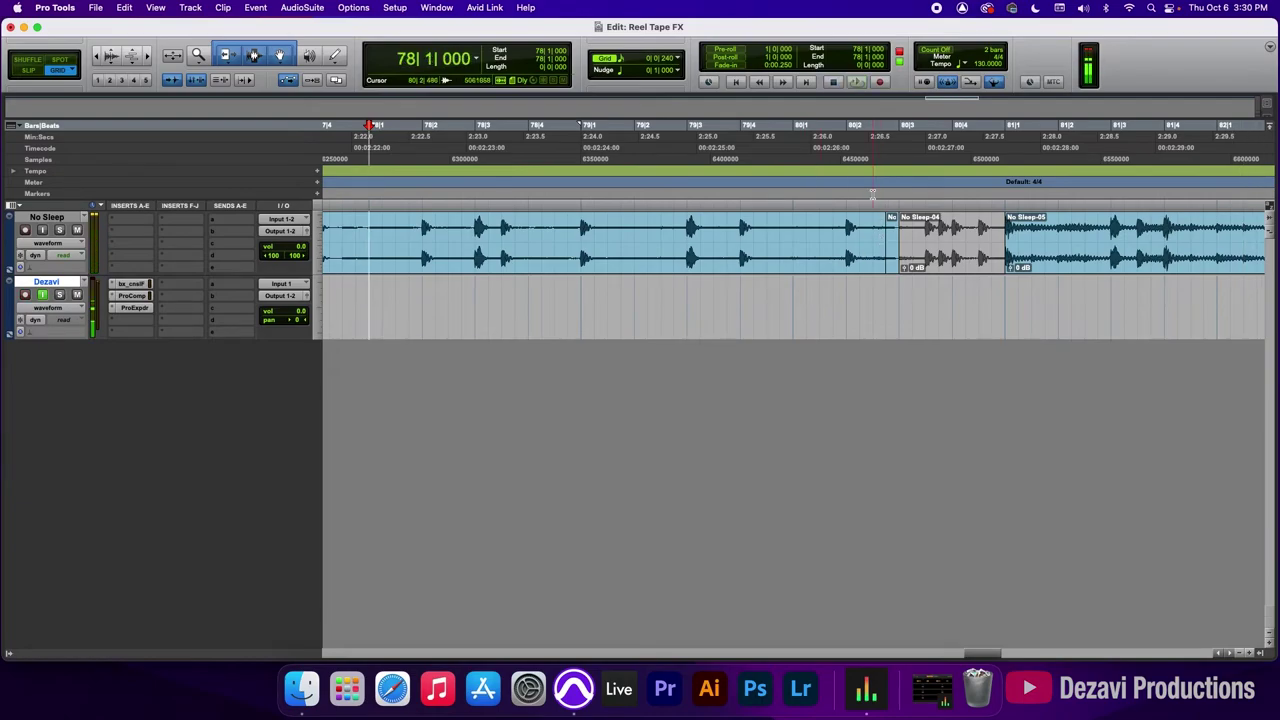
Zoom in on the slowed slice, set the grid to 1/32 note, and select 80|2|840–80|3|000
{"action": "left_click_drag", "start_coordinate": [884, 235], "coordinate": [899, 245]}
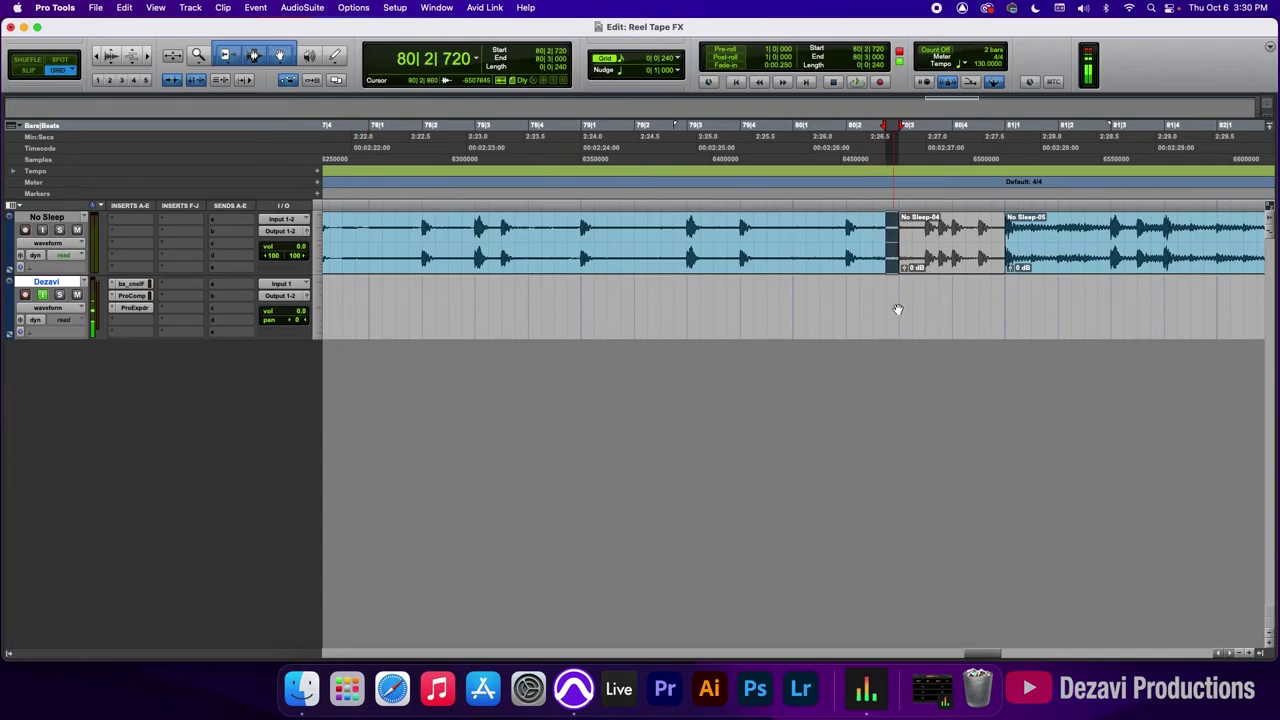
{"action": "left_click", "coordinate": [1254, 654]}
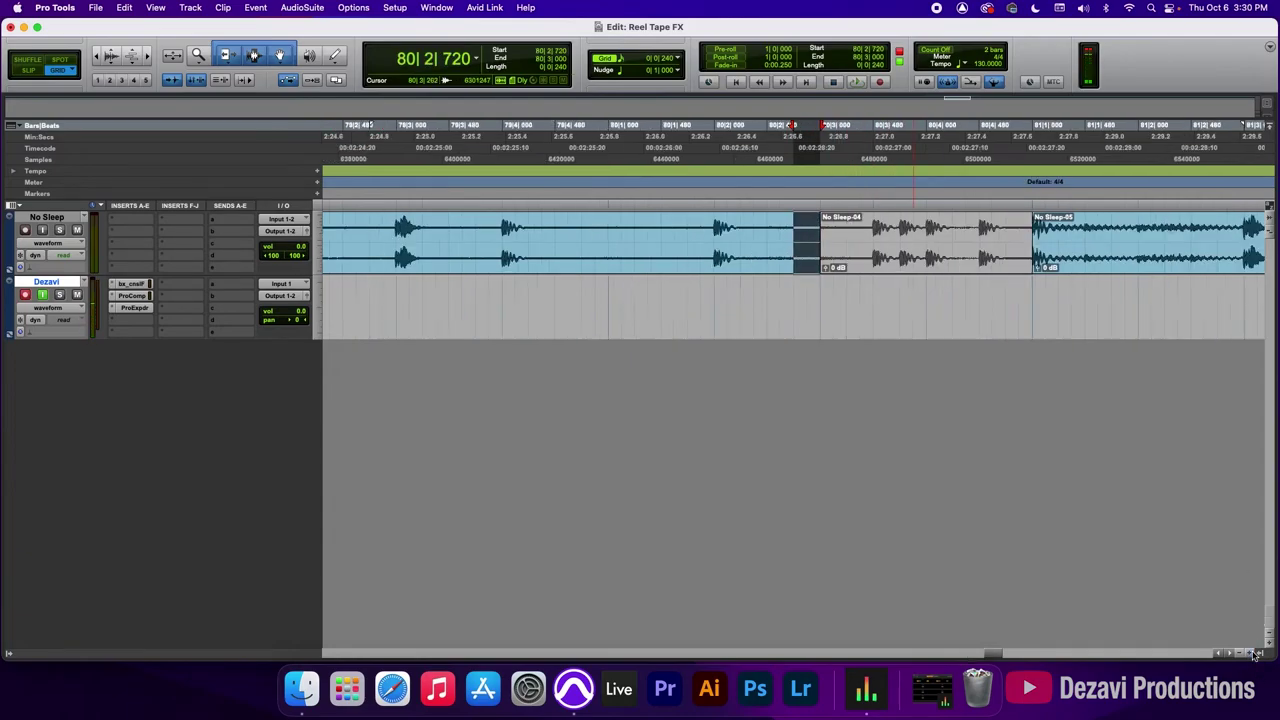
{"action": "left_click", "coordinate": [678, 80]}
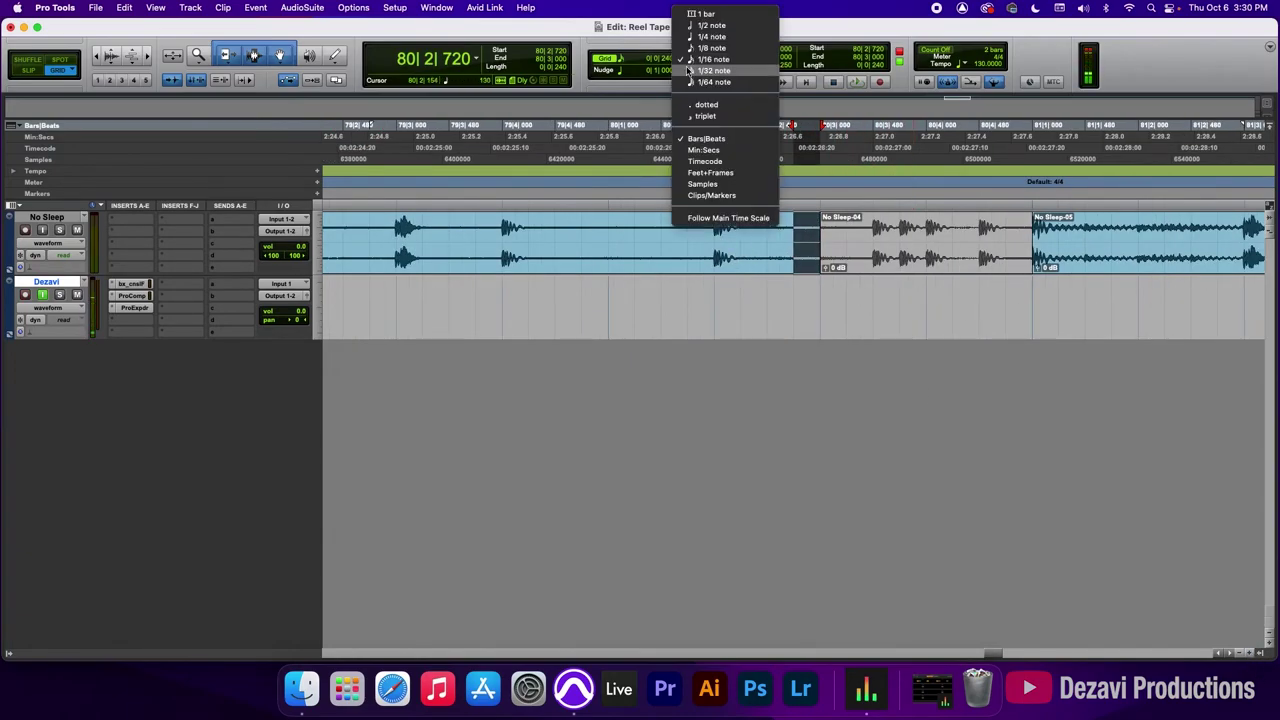
{"action": "left_click", "coordinate": [715, 68]}
{"action": "left_click_drag", "start_coordinate": [808, 240], "coordinate": [822, 240]}
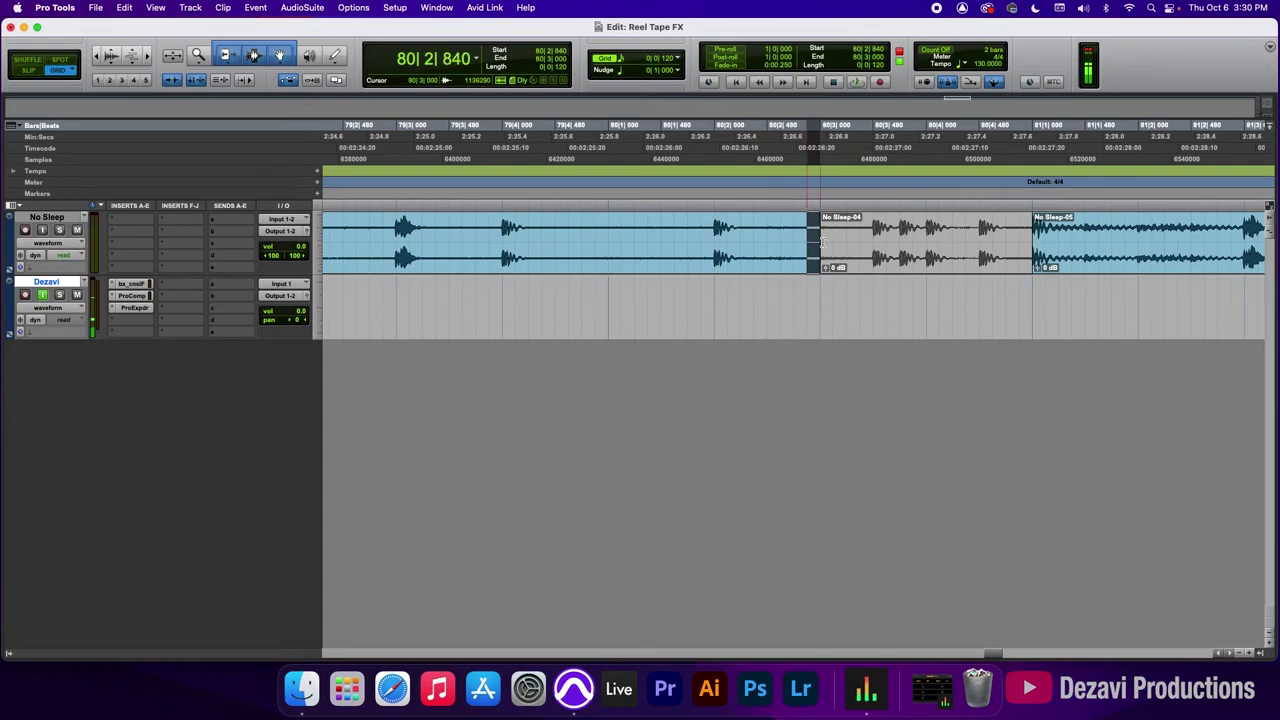
Render a further Vari-Fi slowdown on that thirty-second note and play it back
{"action": "left_click", "coordinate": [250, 8]}
{"action": "mouse_move", "coordinate": [316, 57]}
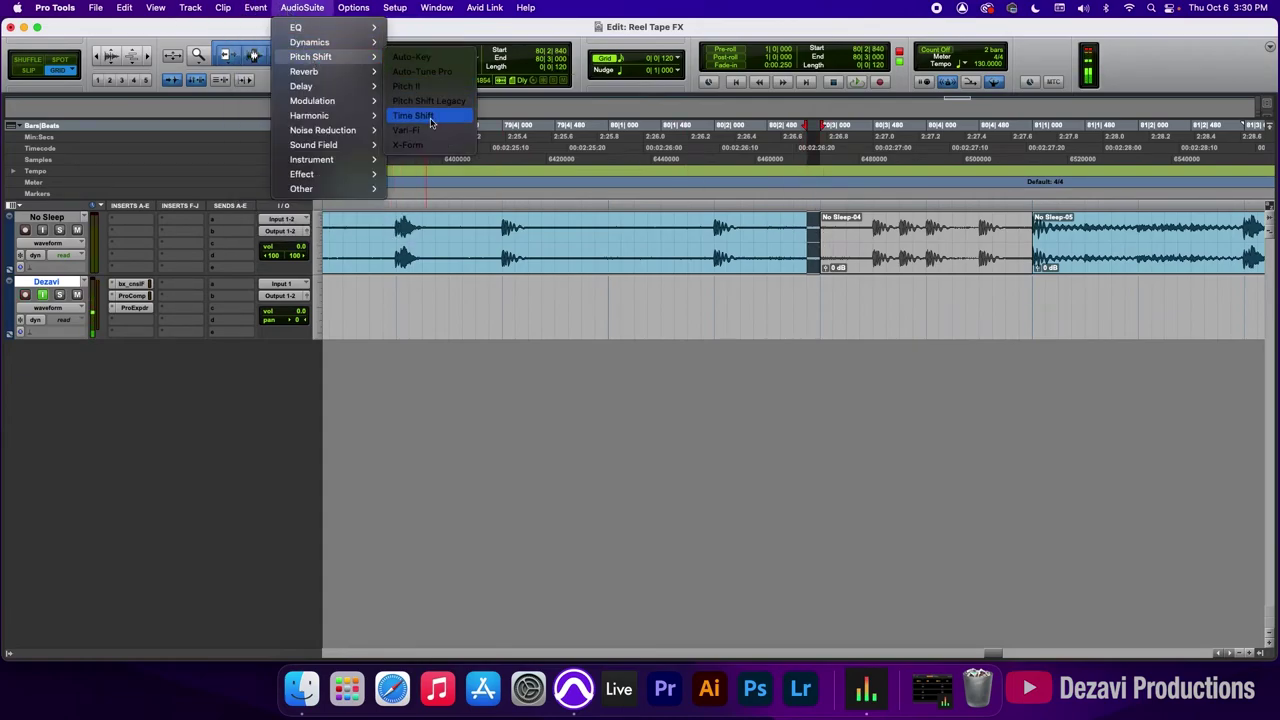
{"action": "left_click", "coordinate": [432, 131]}
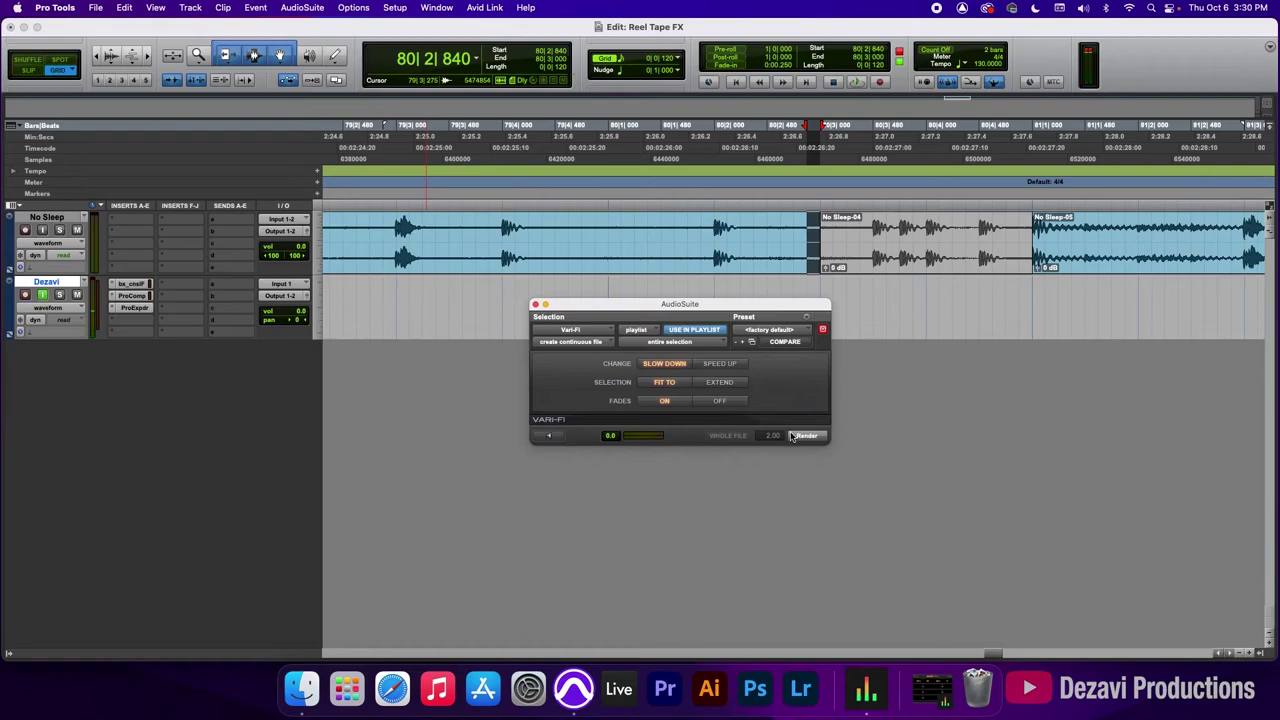
{"action": "left_click", "coordinate": [384, 157]}
{"action": "key", "text": "space"}
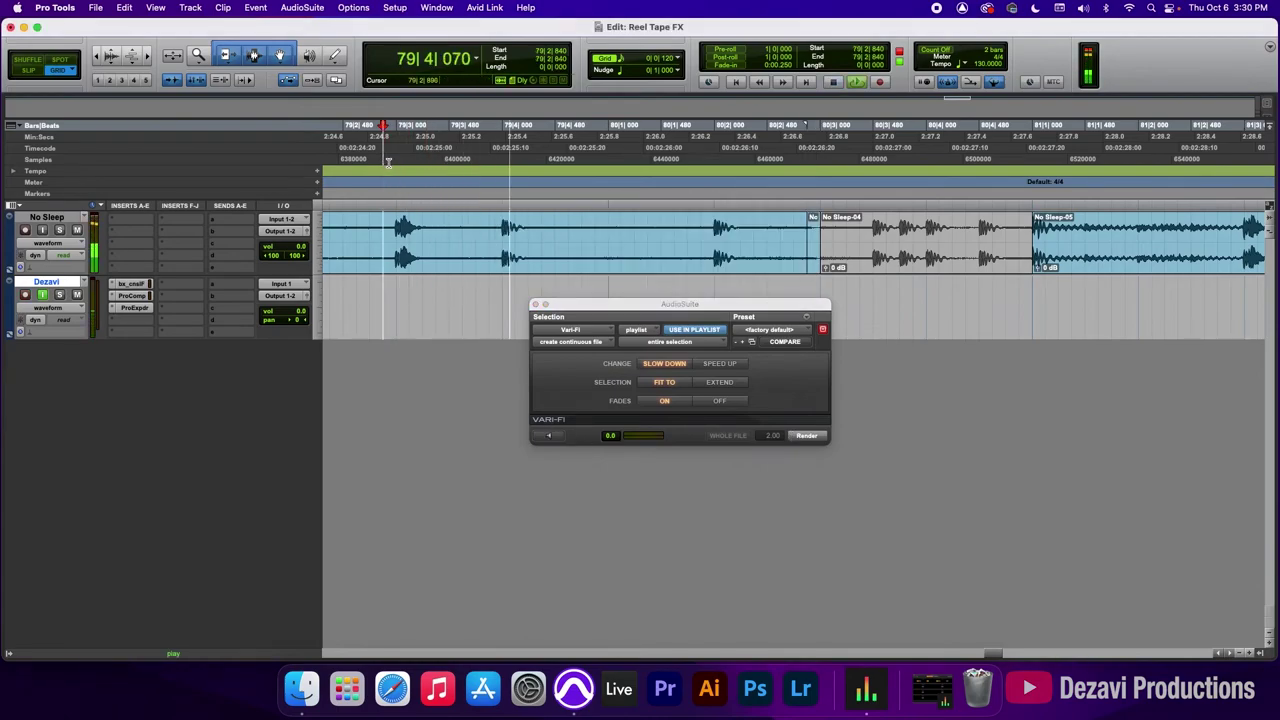
Close the Vari-Fi window, stop playback, and zoom out to show bars 76 to 84
{"action": "left_click", "coordinate": [535, 304]}
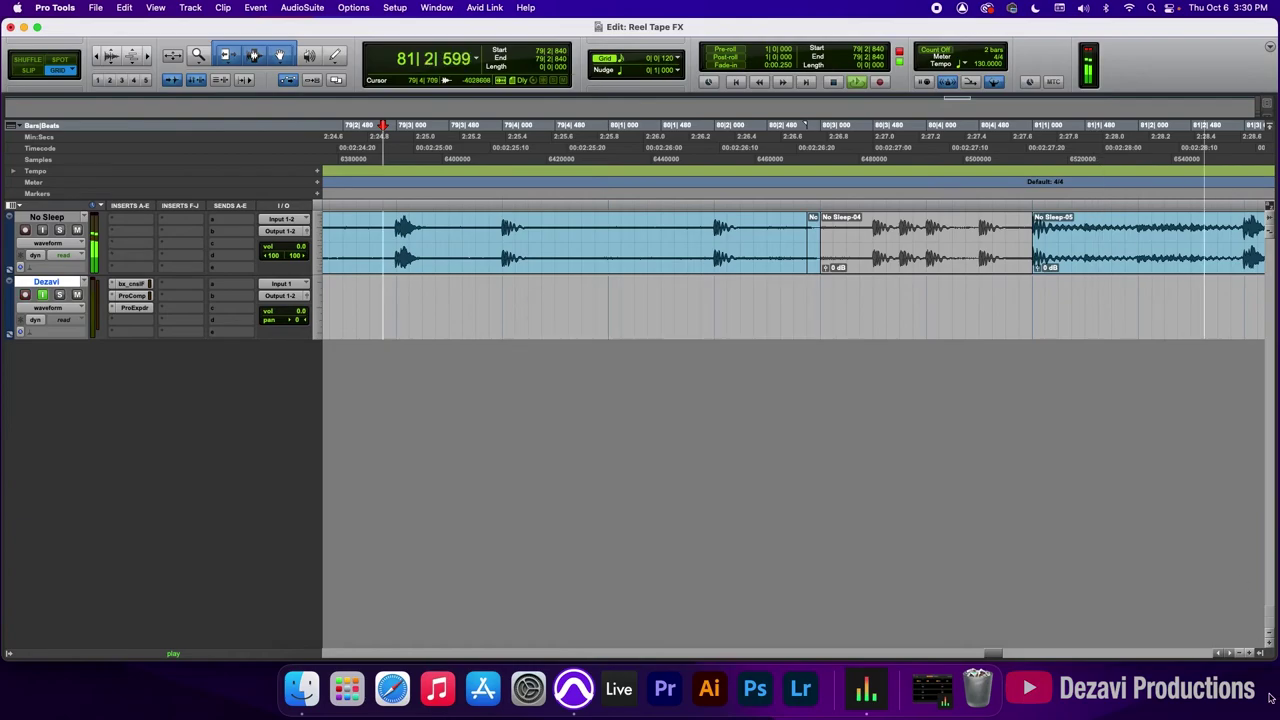
{"action": "key", "text": "space"}
{"action": "left_click", "coordinate": [1240, 655]}
Audition the shortened tape-slowdown gap from bar 79 into the No Sleep-04 clip
{"action": "left_click", "coordinate": [648, 158]}
{"action": "key", "text": "space"}
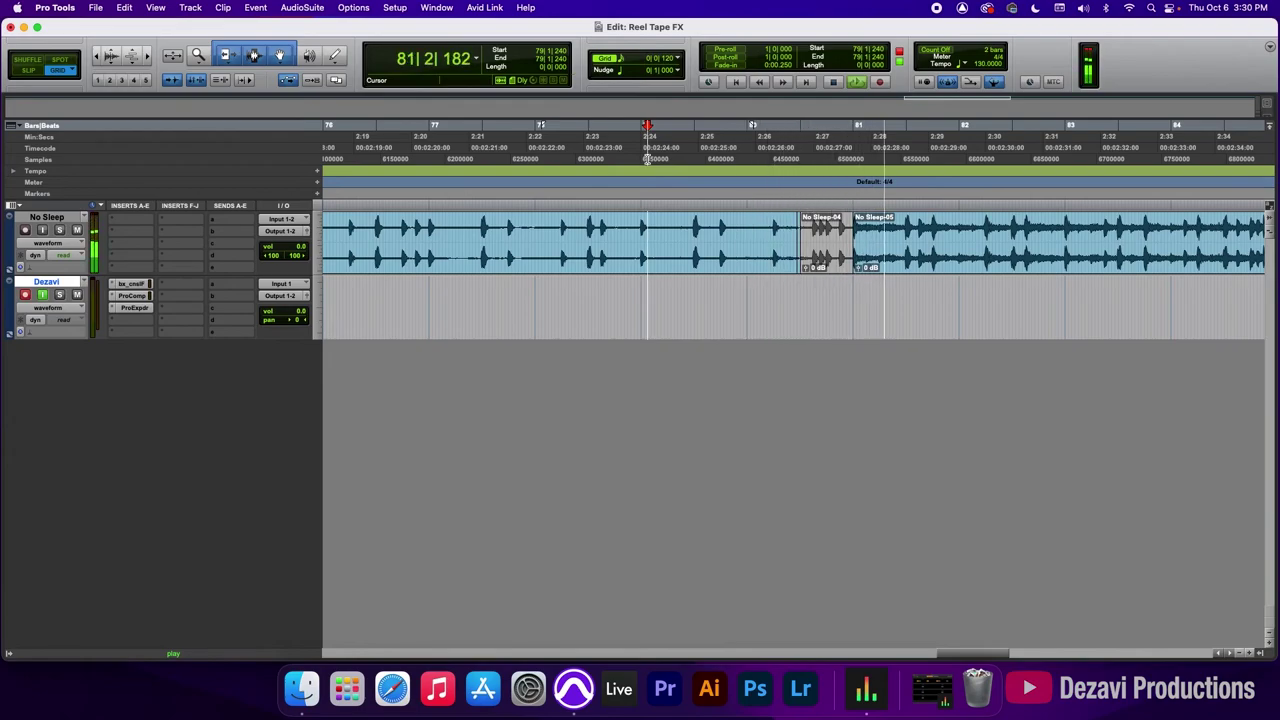
{"action": "key", "text": "space"}
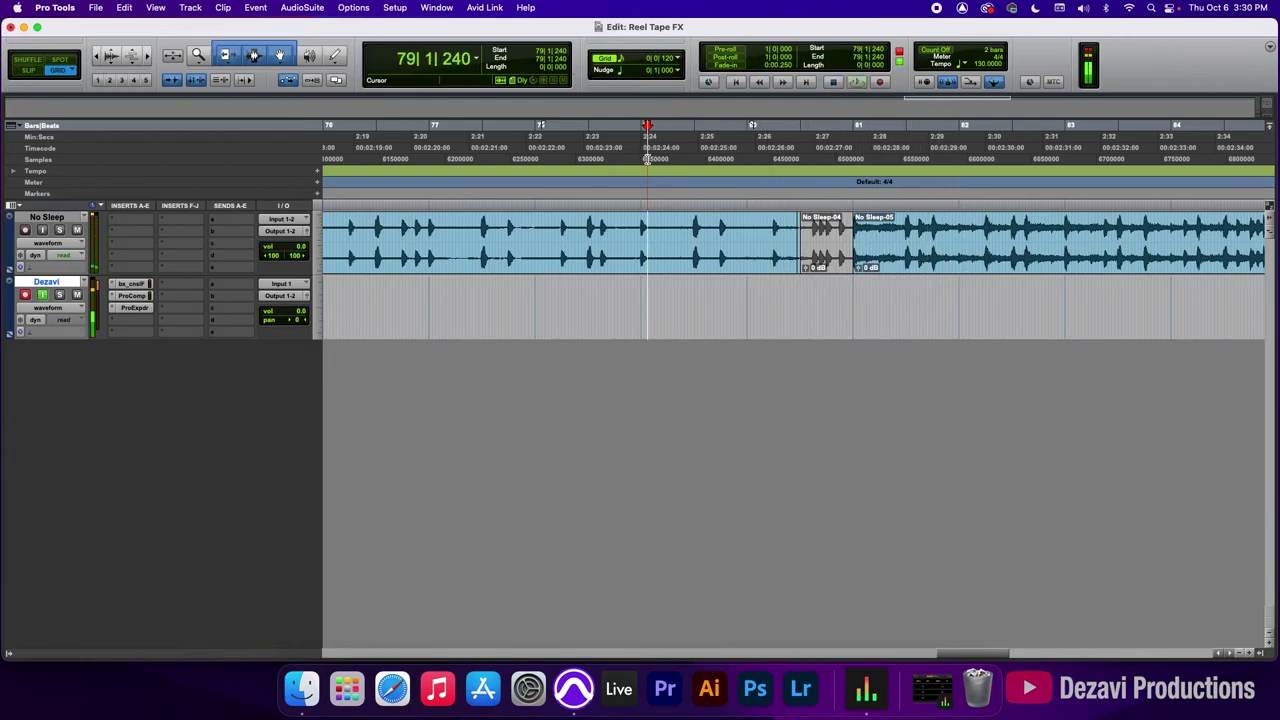